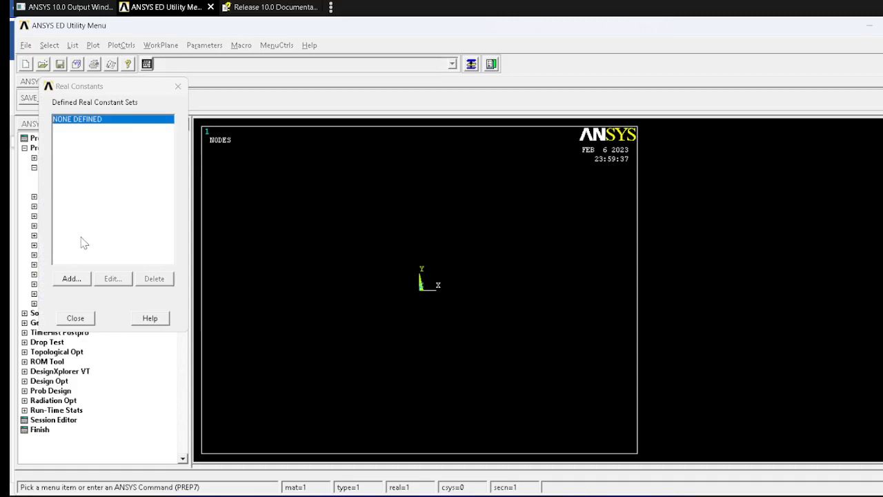
Step: Add real constant set 1 for the BEAM3 element with area 1, IZZ 2e-4 and height 1, checking the problem sheet
click(74, 278)
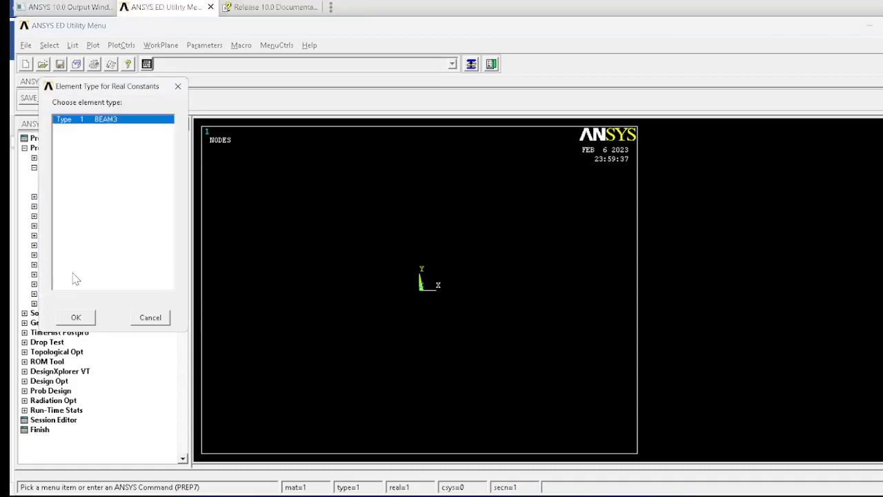
click(77, 317)
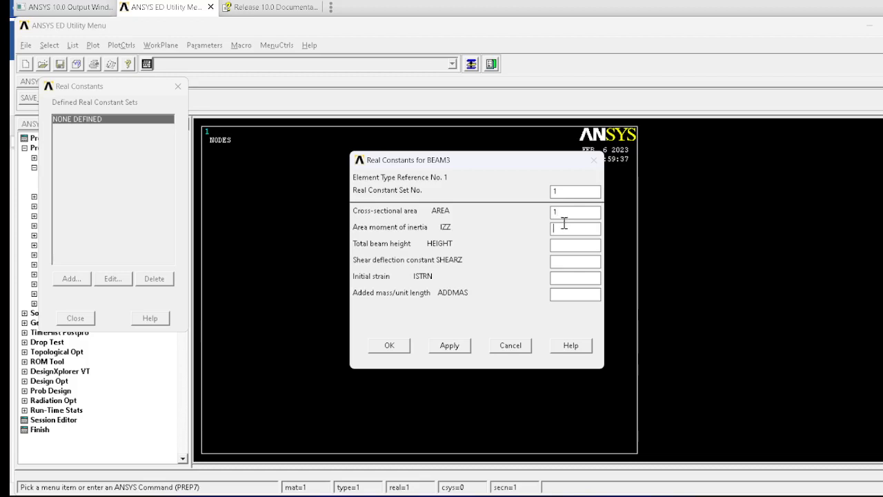
key(alt+Tab)
key(alt+Tab)
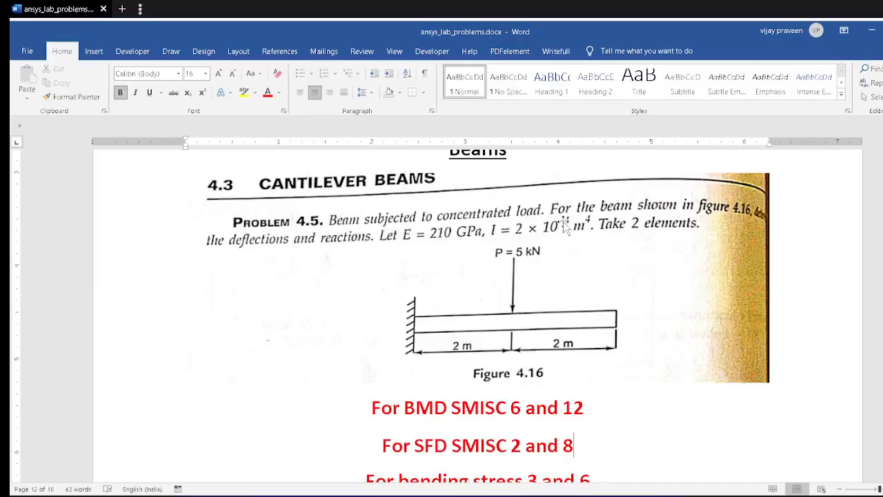
key(alt+Tab)
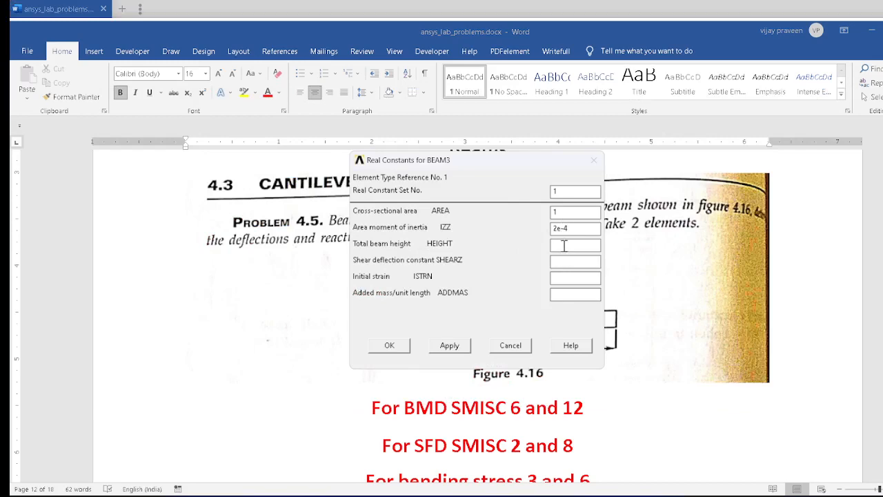
key(alt+Tab)
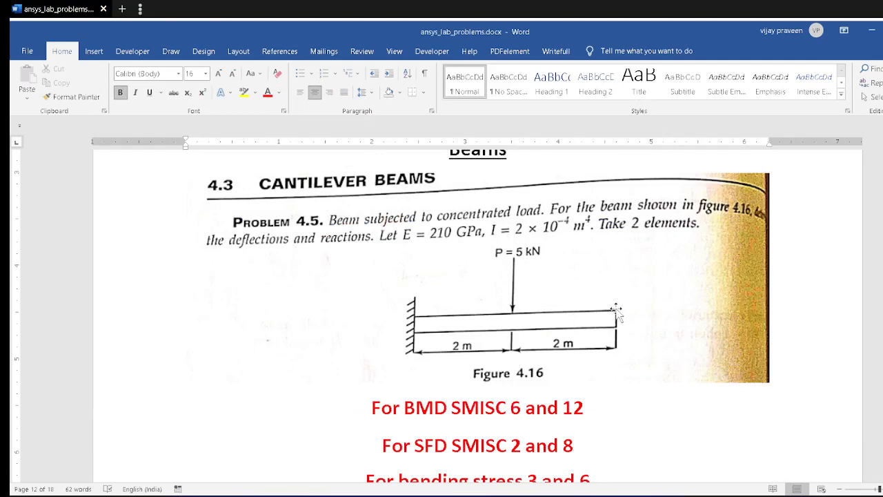
key(alt+Tab)
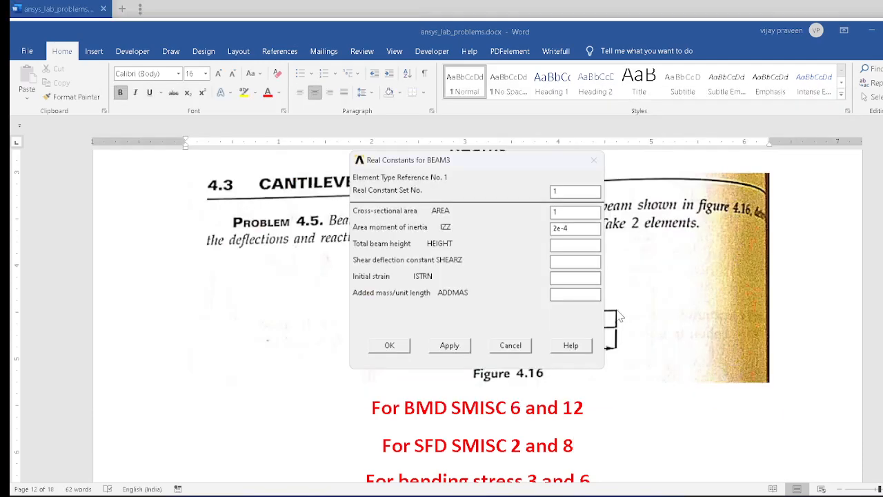
click(399, 348)
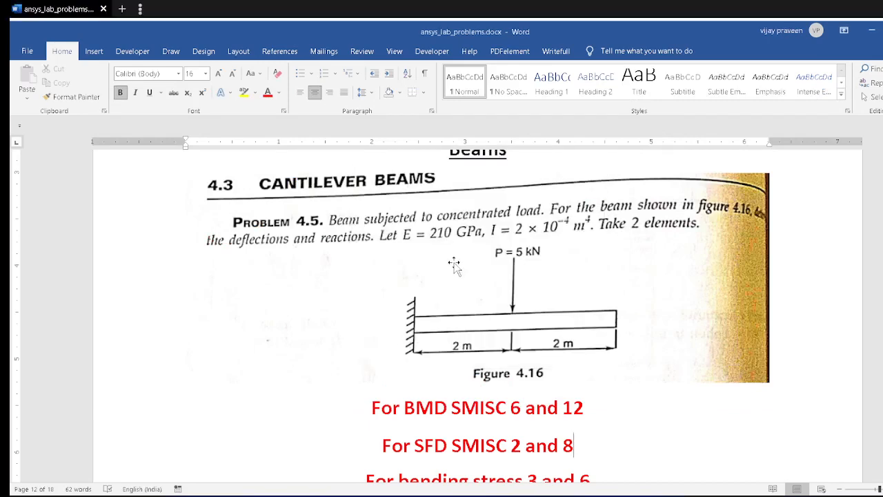
key(alt+Tab)
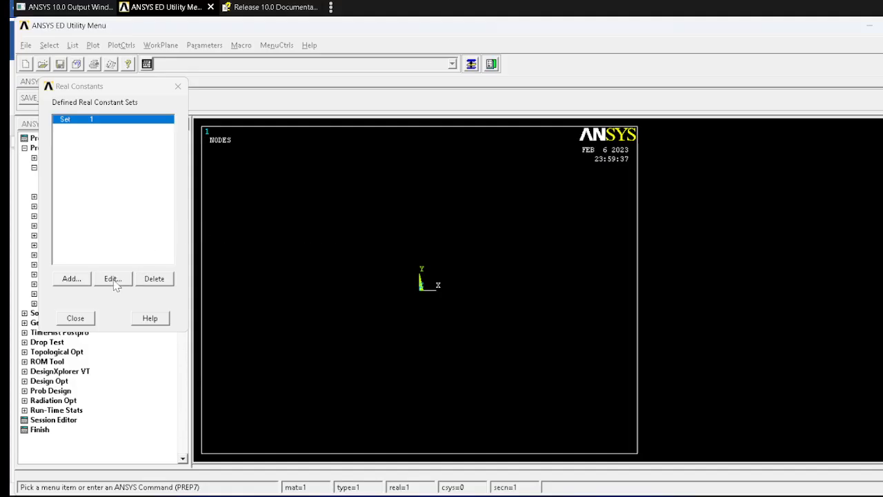
click(87, 318)
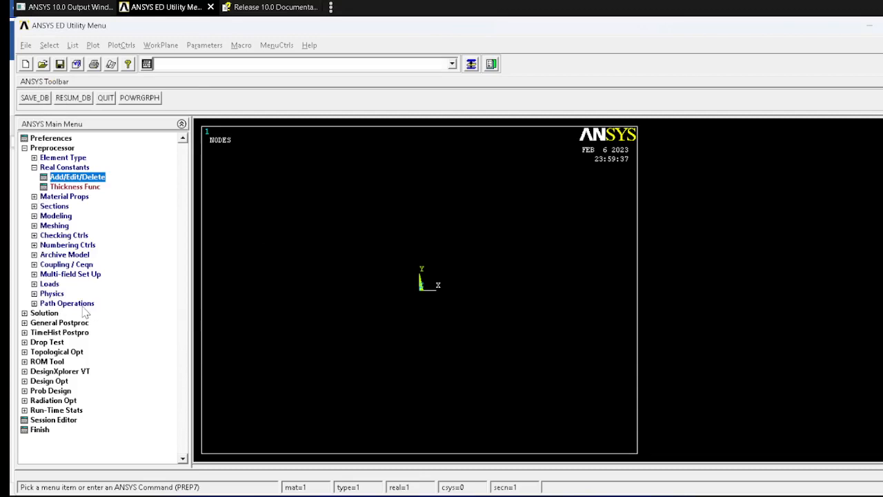
Step: Open the material models and navigate to the structural linear elastic isotropic model
click(73, 196)
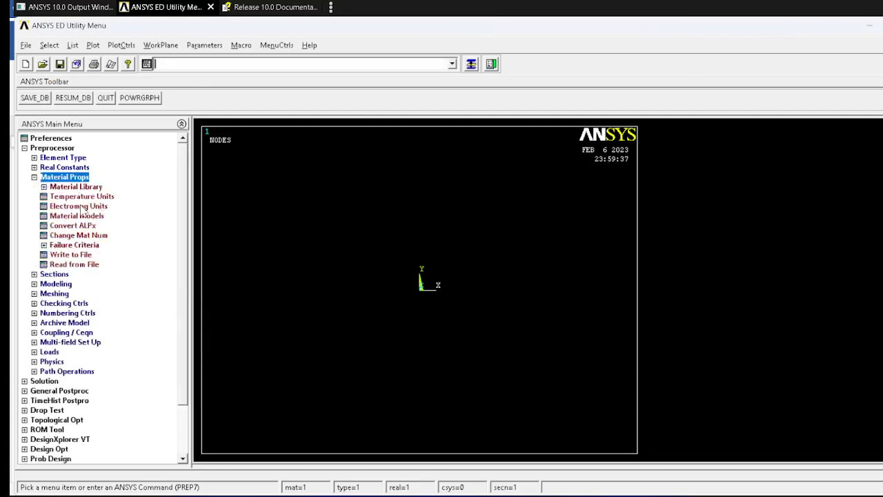
click(82, 216)
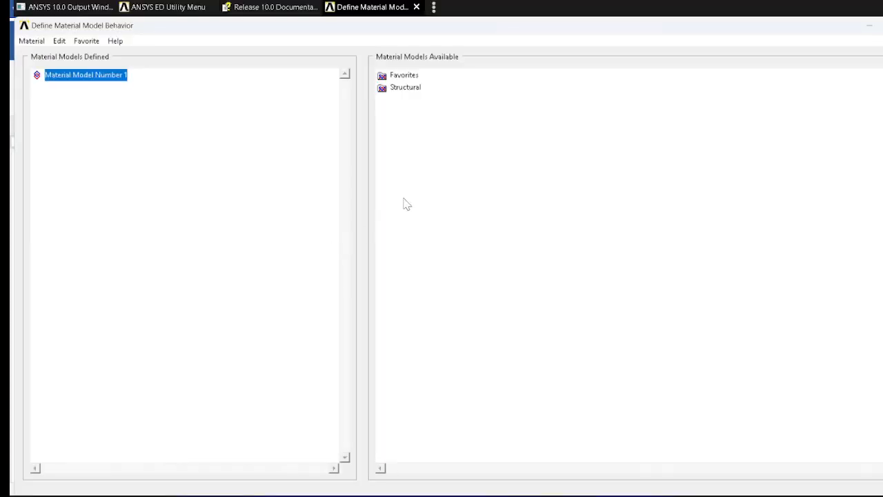
double_click(405, 87)
double_click(417, 100)
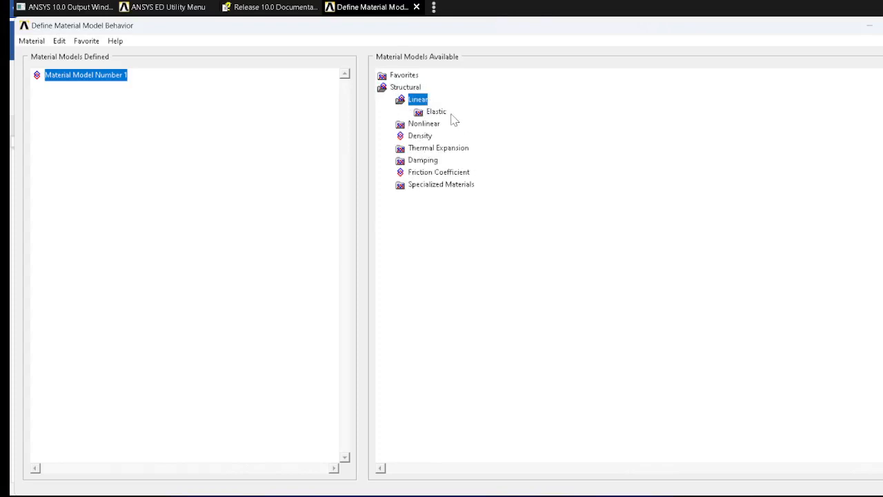
click(434, 112)
double_click(434, 112)
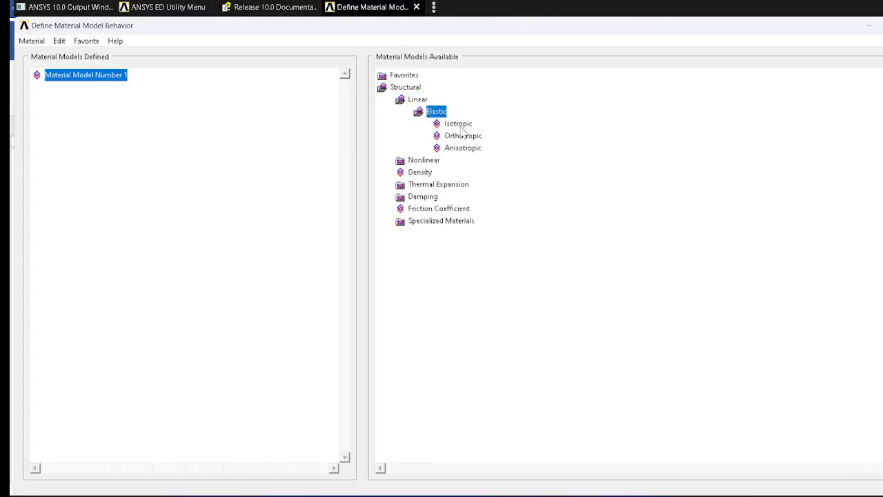
double_click(459, 125)
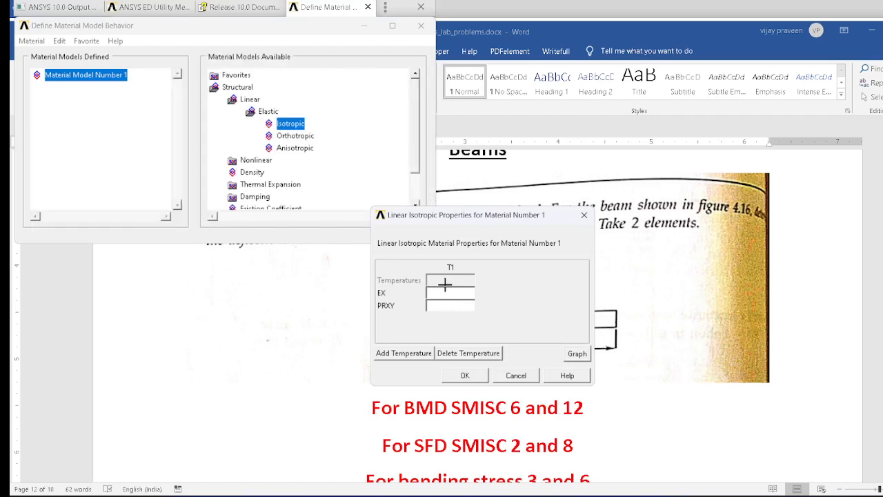
Step: Set the isotropic material's EX to 210e3 and PRXY to 0.3, then close the material models window
click(445, 294)
drag(505, 222, 793, 242)
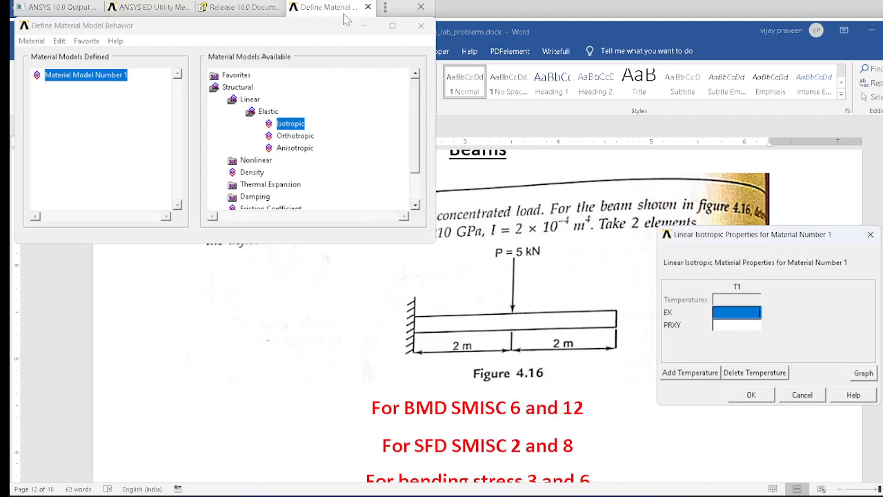
drag(404, 12, 331, 46)
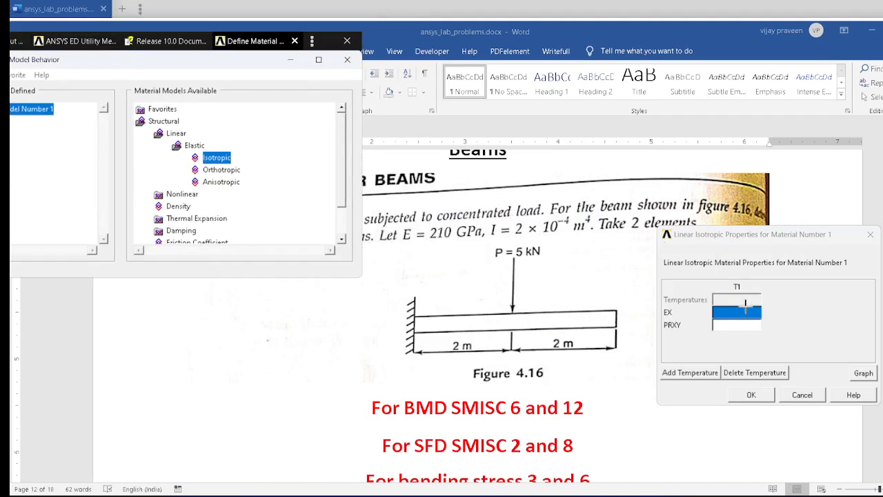
click(750, 312)
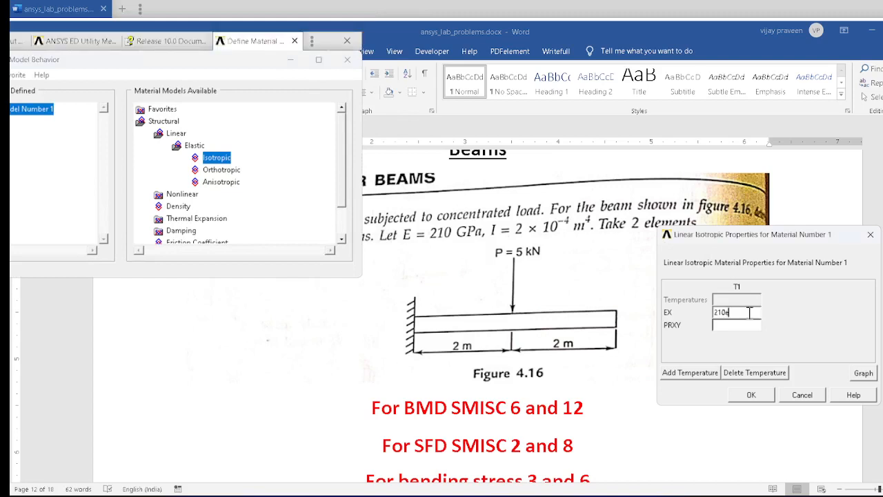
key(Tab)
text(0)
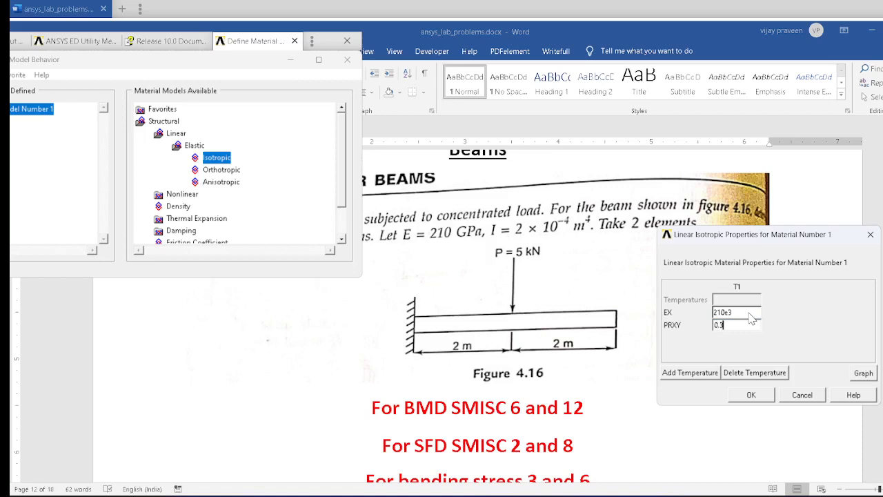
text(.3)
click(759, 397)
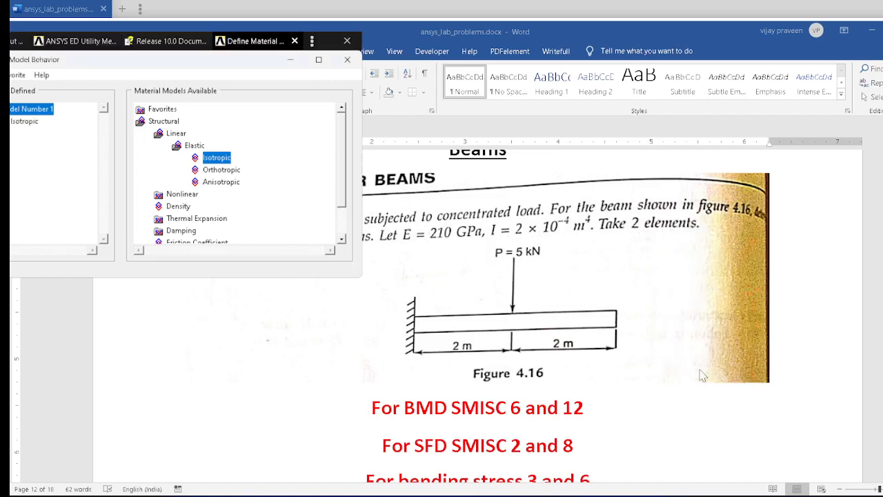
click(347, 59)
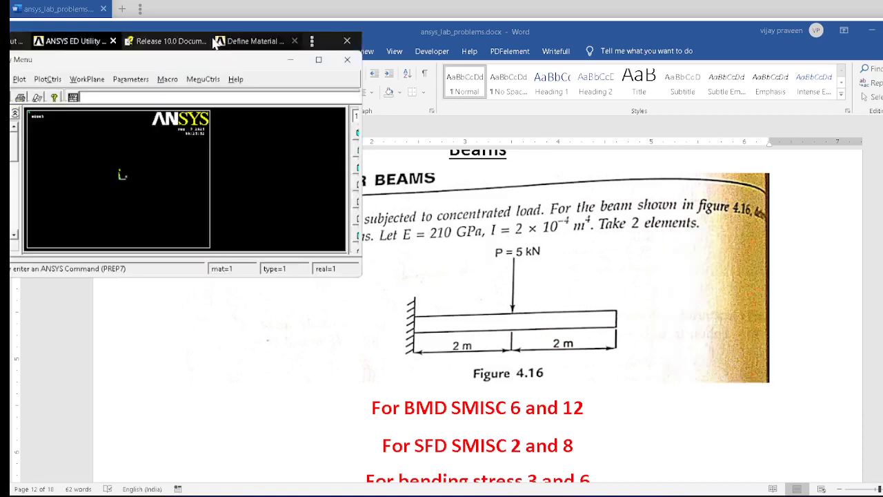
Step: Create node 1 at the origin using node creation in the active coordinate system
click(318, 59)
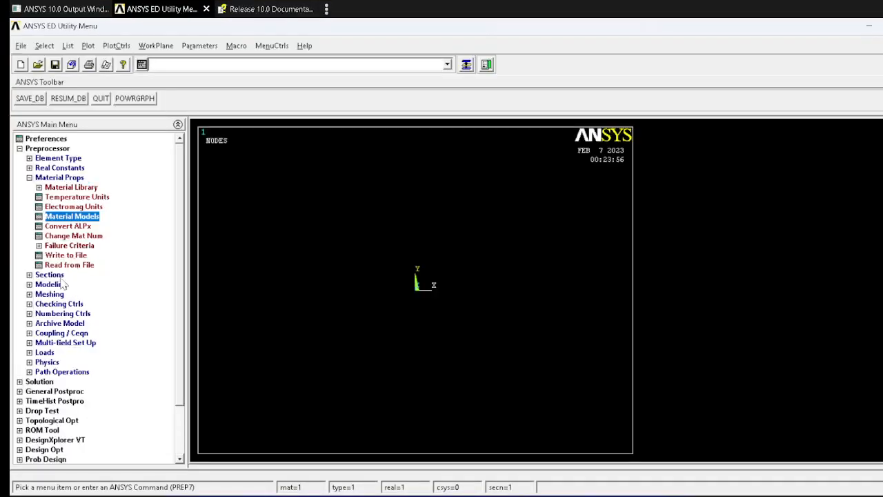
click(55, 286)
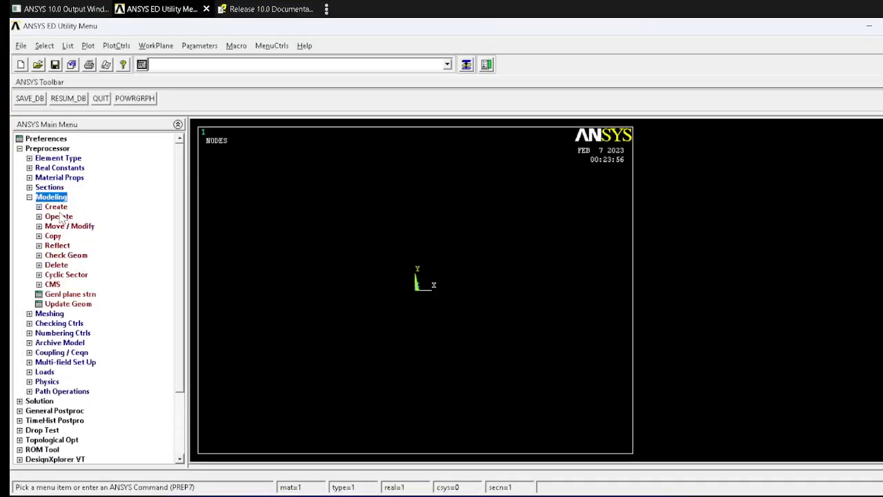
click(57, 208)
key(alt+Tab)
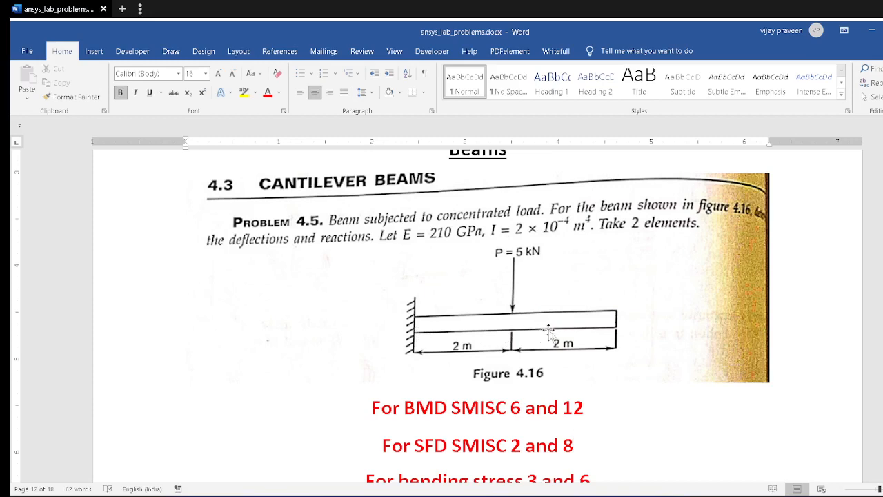
key(alt+Tab)
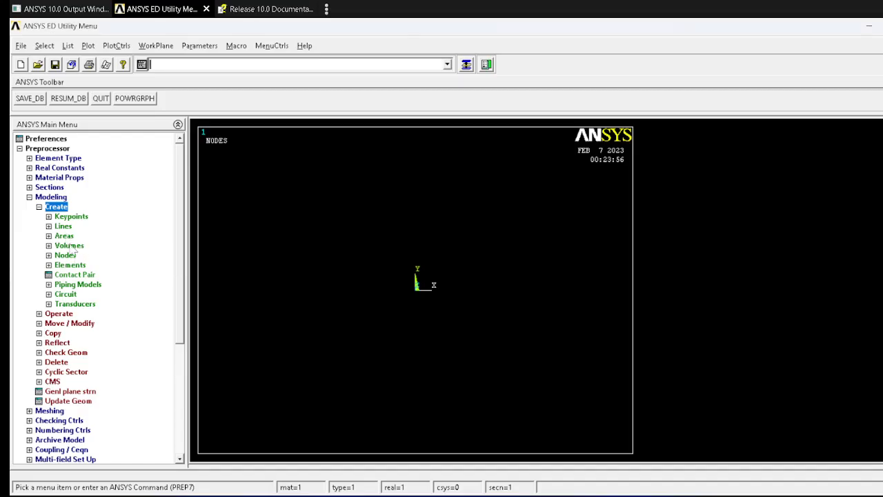
click(66, 256)
click(84, 274)
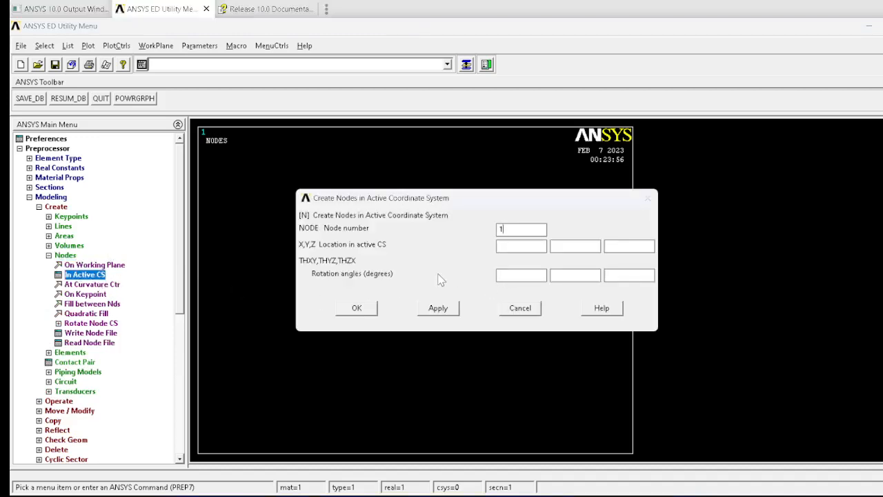
click(438, 307)
Step: Create node 2 at X = 2 and node 3 at X = 4
drag(511, 232, 387, 230)
text(2)
click(445, 311)
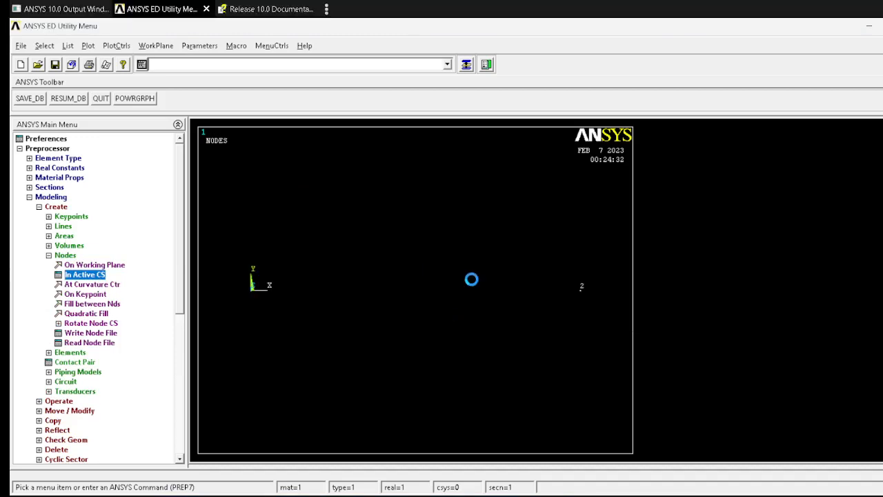
text(3)
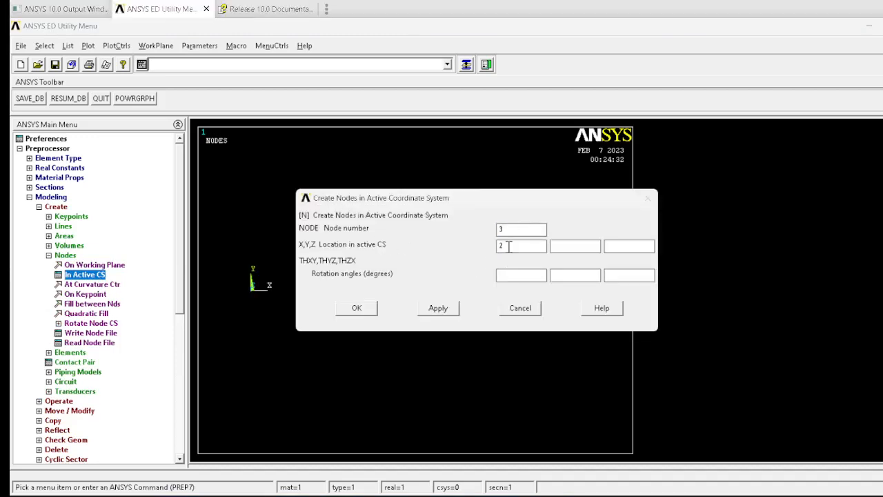
drag(509, 246, 415, 249)
text(4)
click(344, 309)
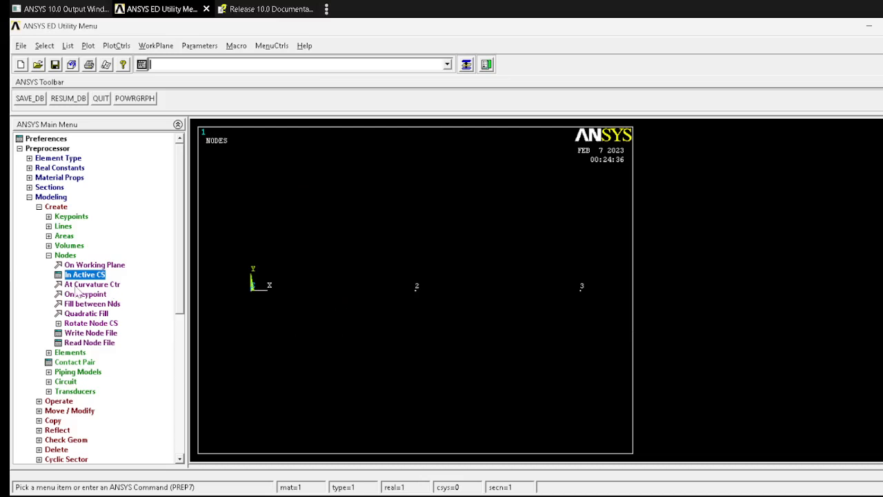
Step: Create two auto-numbered beam elements through nodes 1–2 and nodes 2–3
click(71, 353)
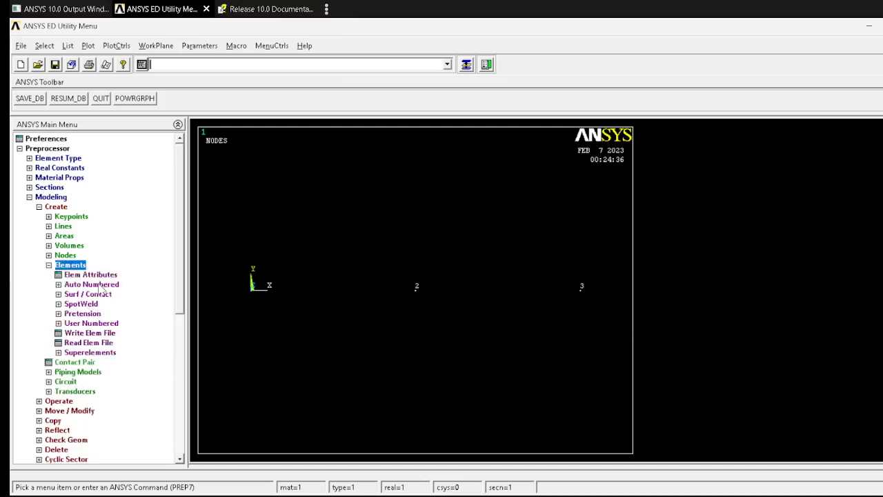
click(101, 284)
click(89, 294)
click(261, 307)
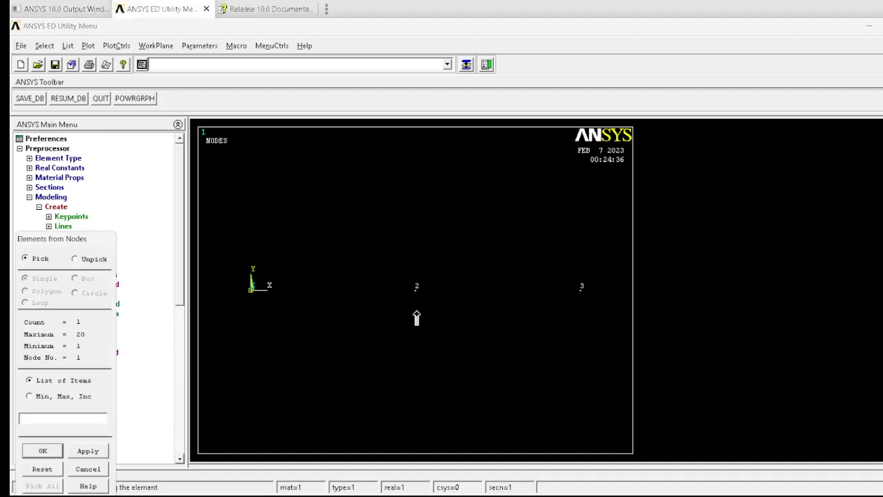
click(416, 311)
click(88, 450)
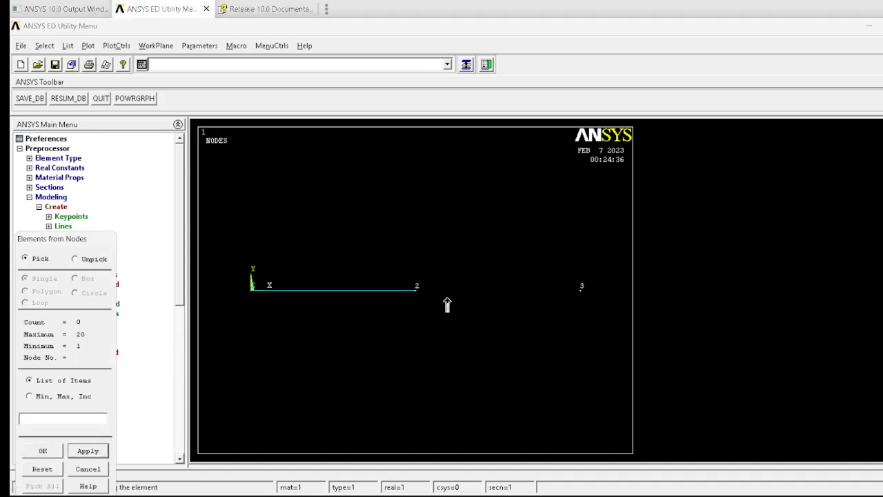
click(414, 304)
click(554, 308)
click(30, 453)
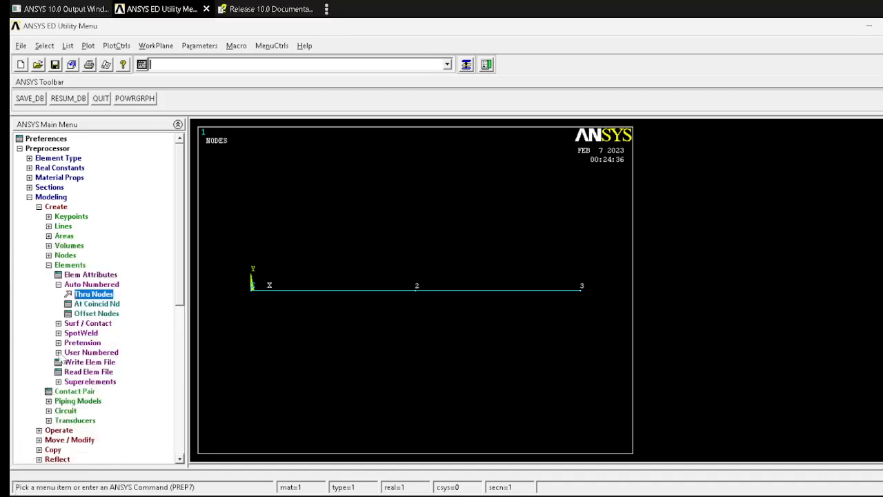
Step: Review the problem statement and load diagram in the document
click(31, 198)
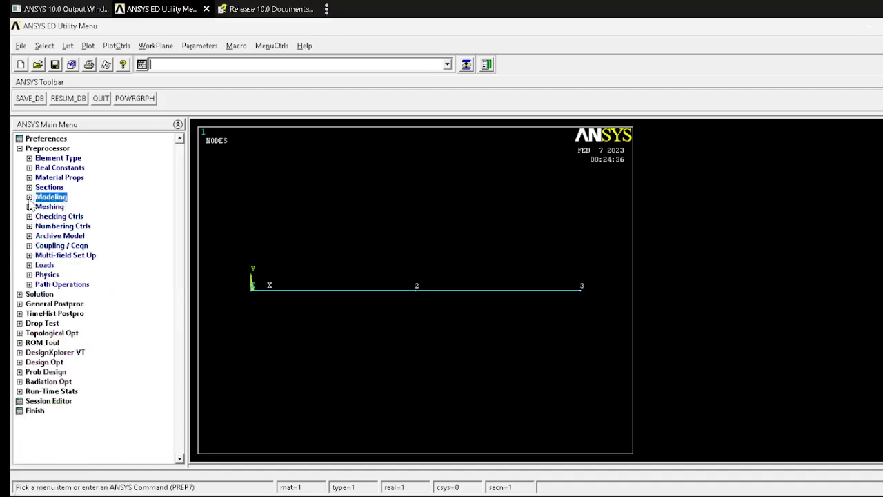
key(alt+Tab)
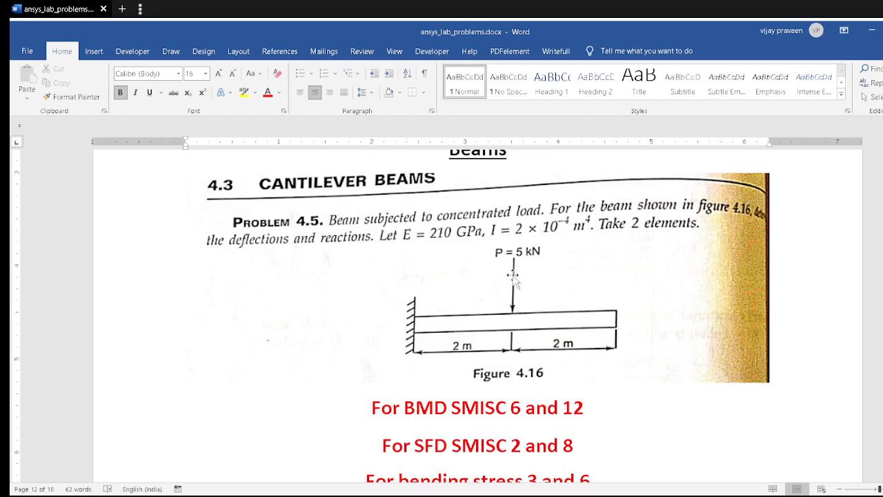
key(alt+Tab)
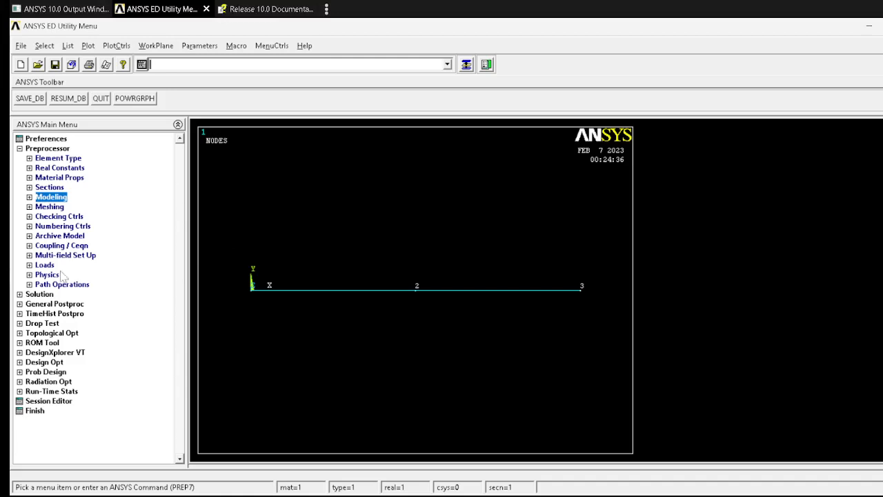
Step: Constrain all degrees of freedom at node 1 to fix the cantilever support
click(39, 294)
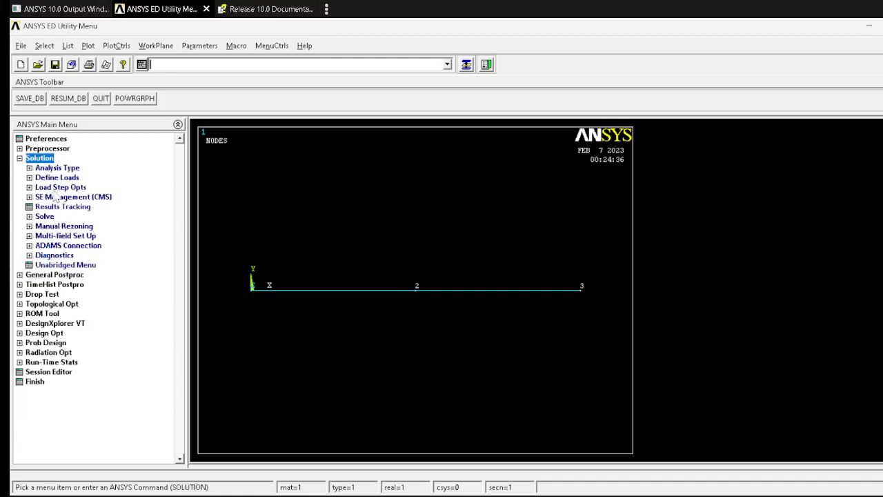
click(60, 169)
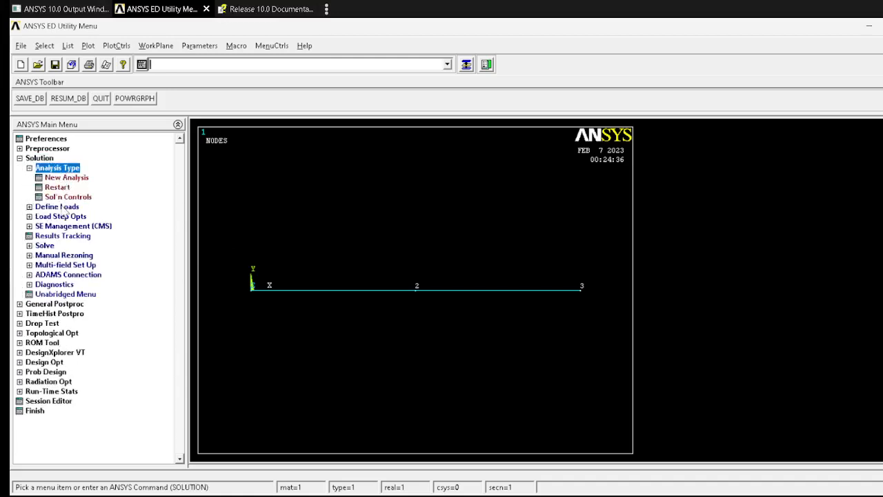
click(62, 207)
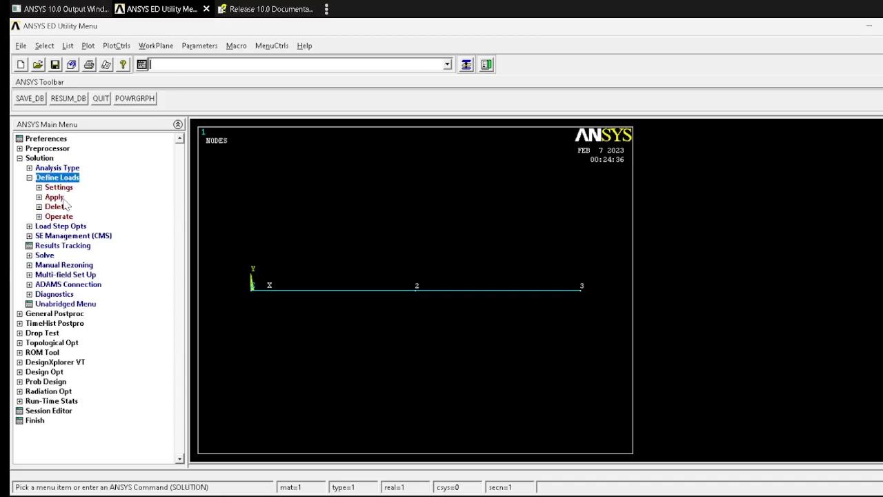
click(54, 196)
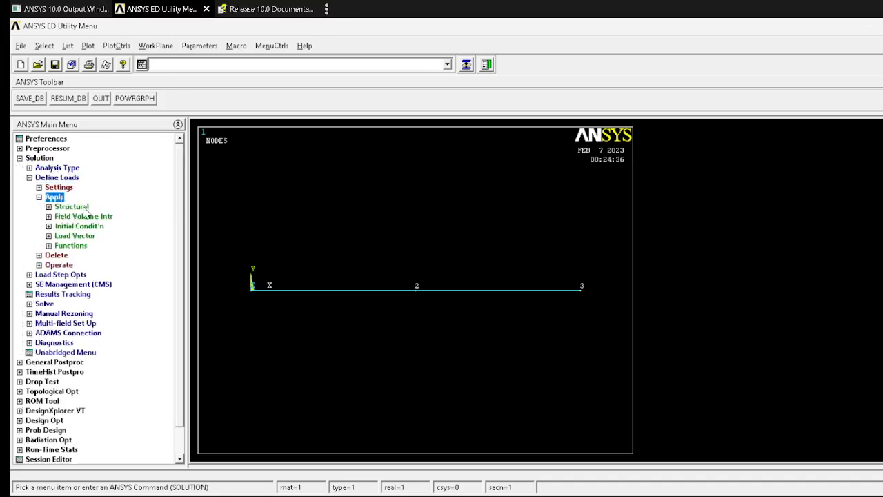
click(76, 206)
click(87, 217)
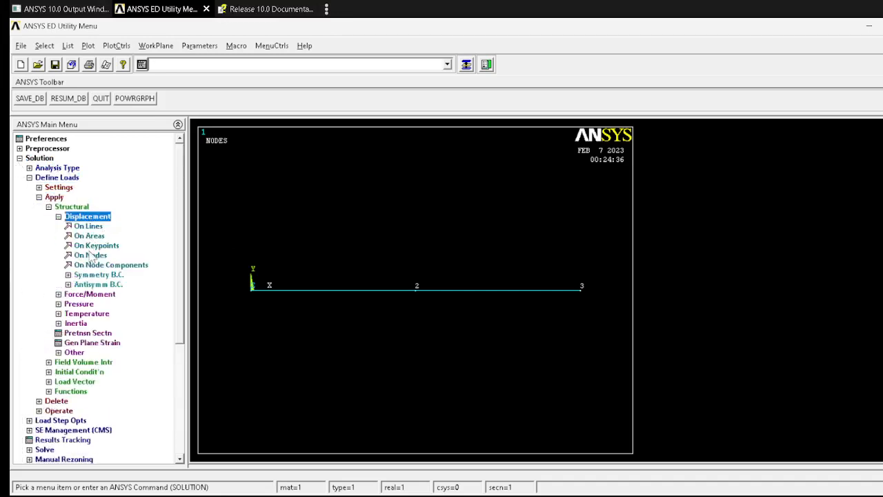
click(90, 255)
click(244, 290)
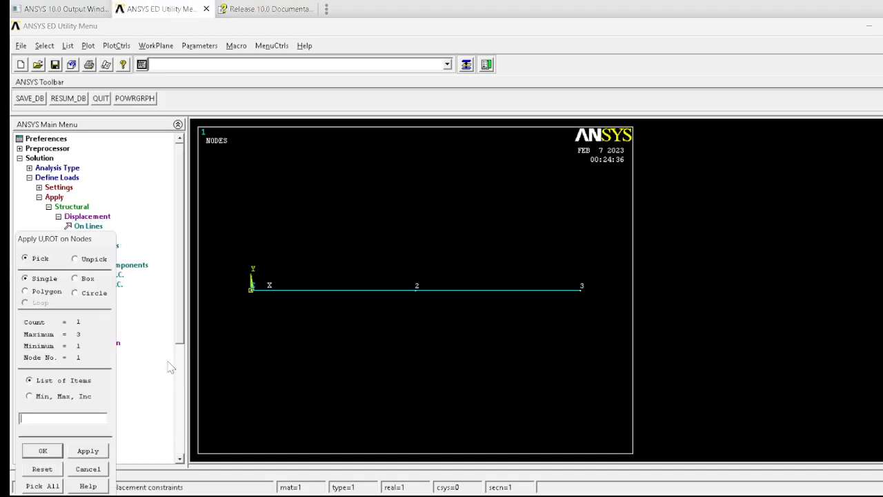
click(40, 450)
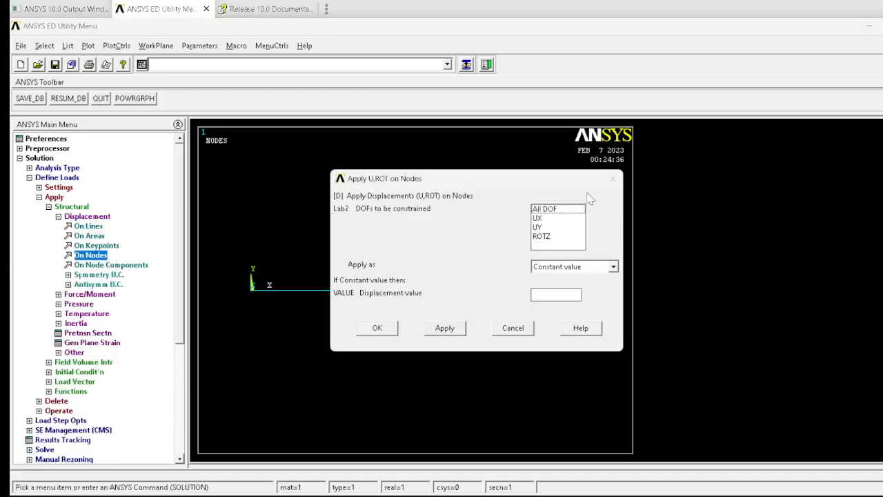
click(555, 209)
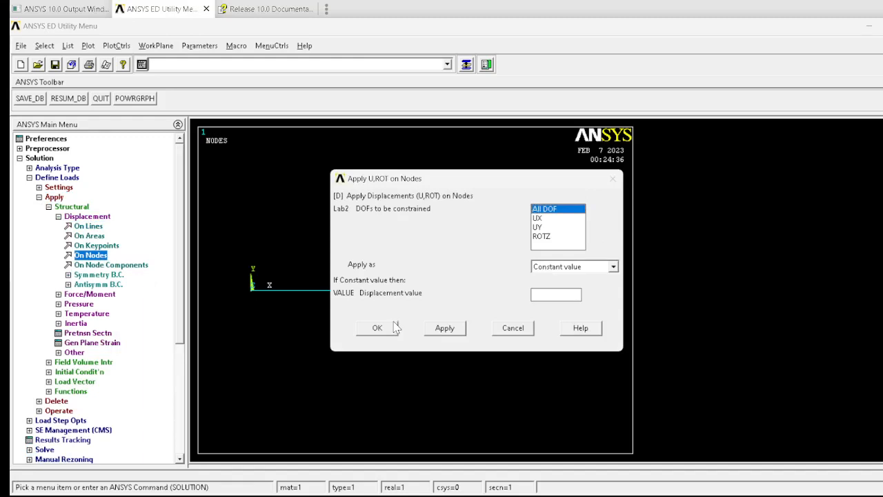
click(378, 328)
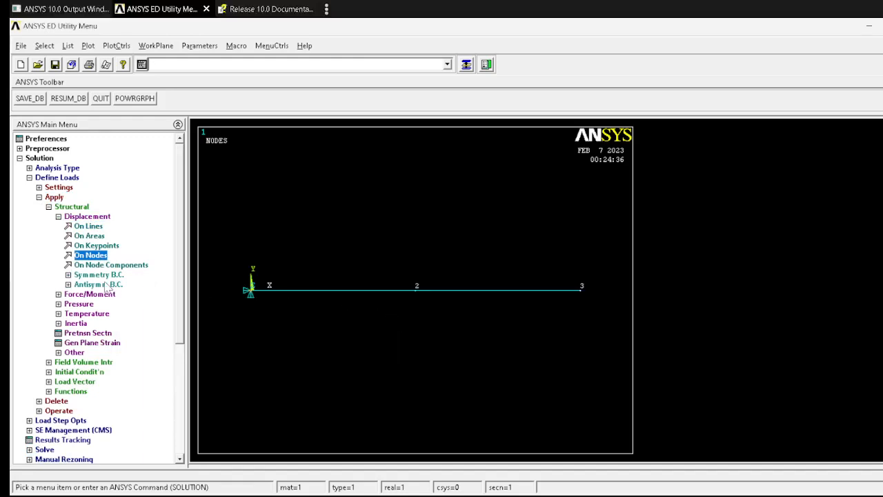
Step: Apply a vertical force FY of -5 at node 2, checking the load value in the problem document
click(99, 296)
click(93, 246)
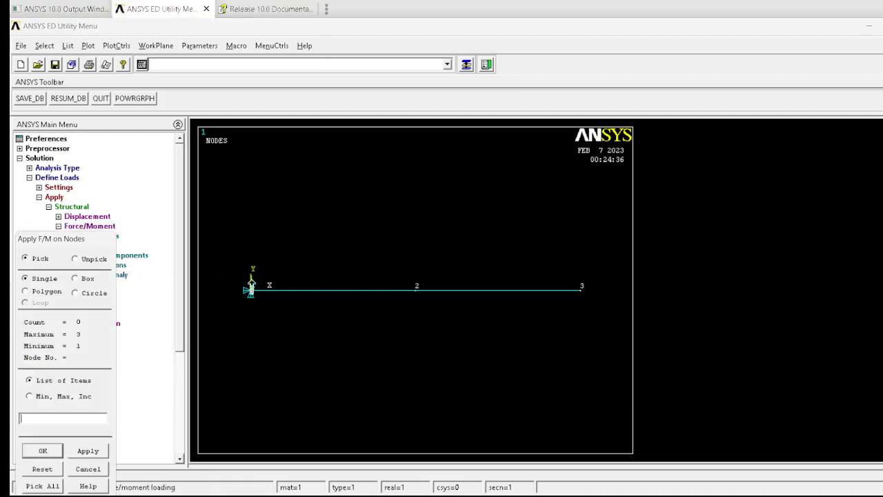
click(417, 289)
click(43, 450)
click(562, 232)
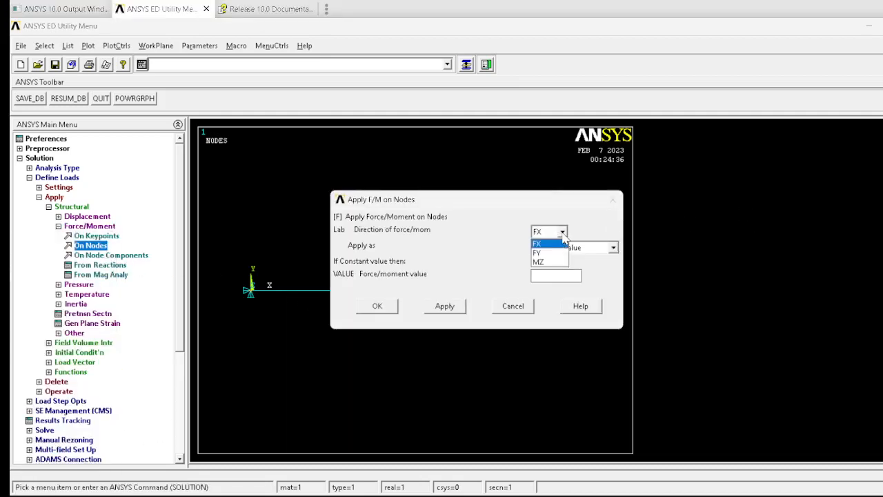
click(550, 248)
click(550, 273)
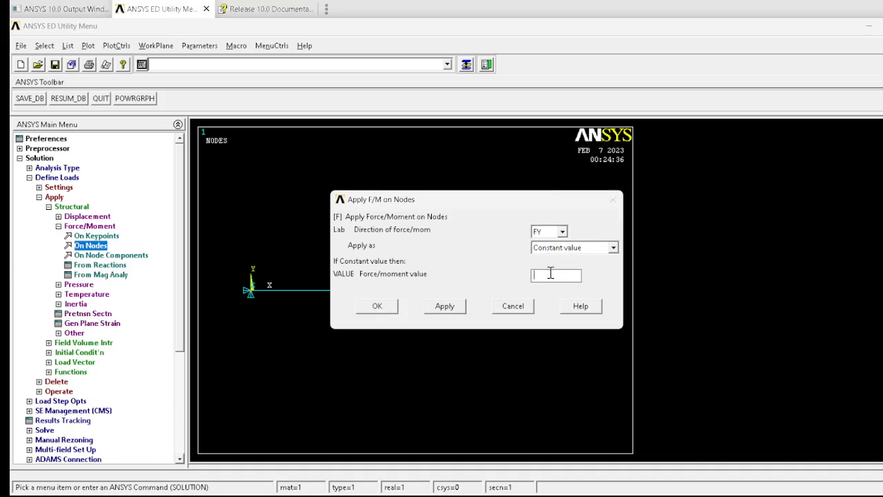
key(alt+Tab)
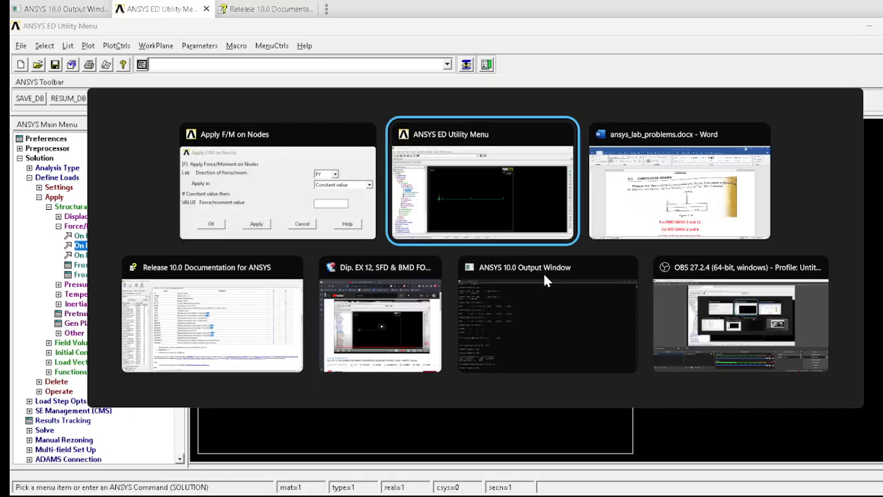
key(alt+Tab)
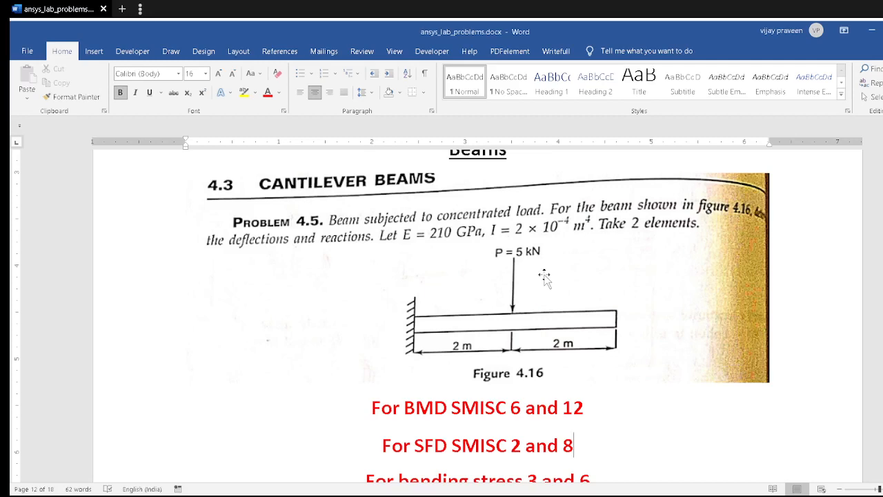
key(alt+Tab)
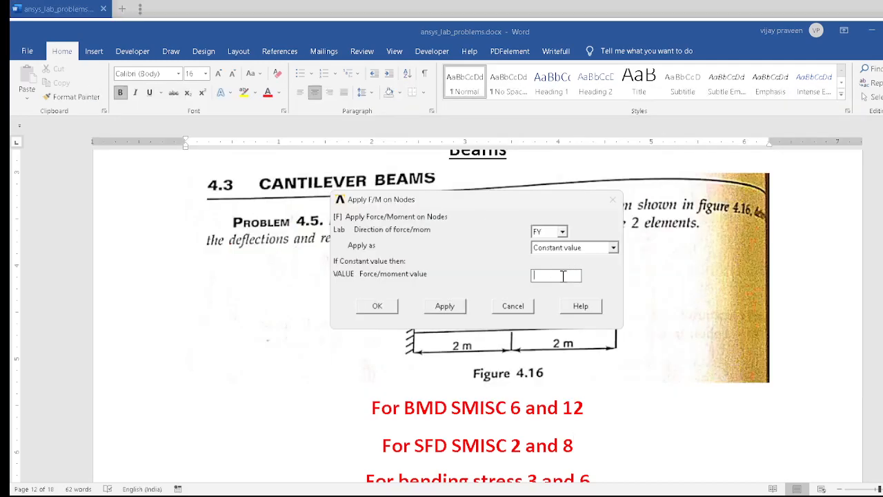
text(-5)
click(375, 307)
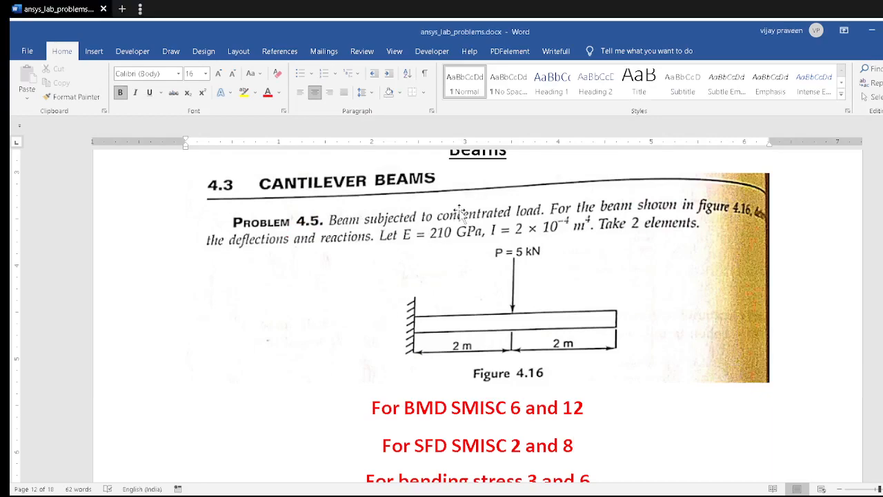
Step: Solve the current load step and close the solution status listing
key(alt+Tab)
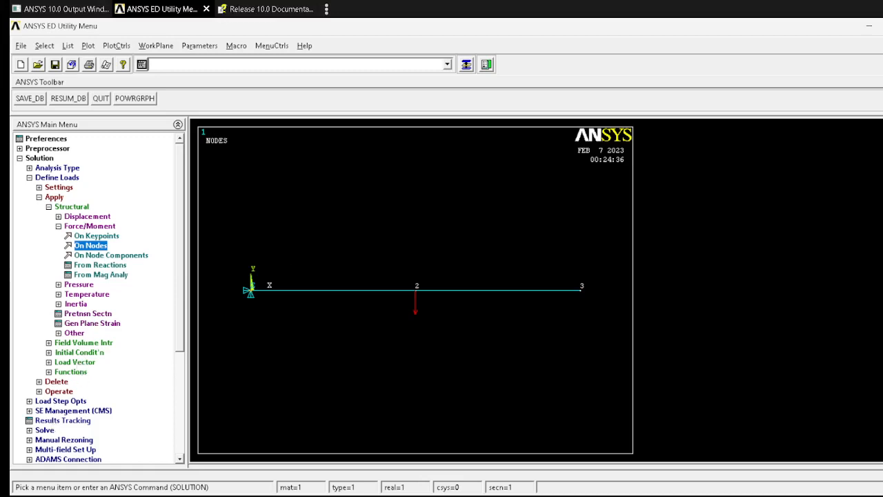
click(46, 429)
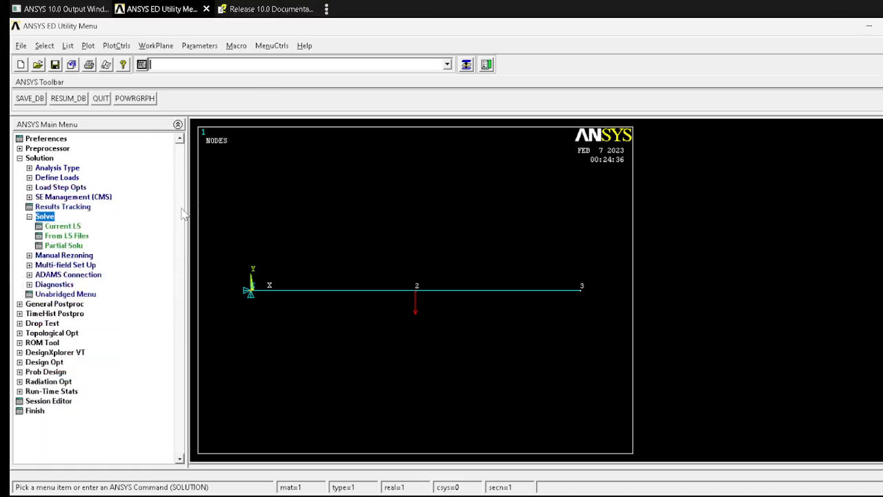
click(66, 227)
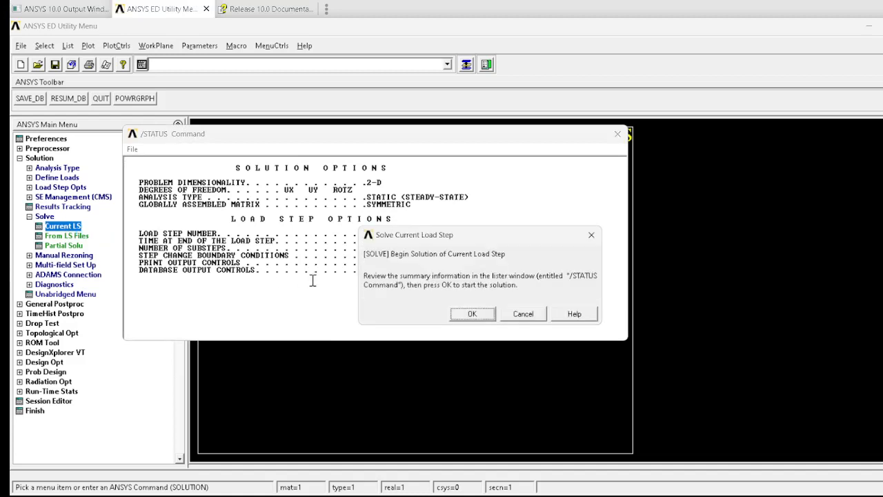
click(464, 317)
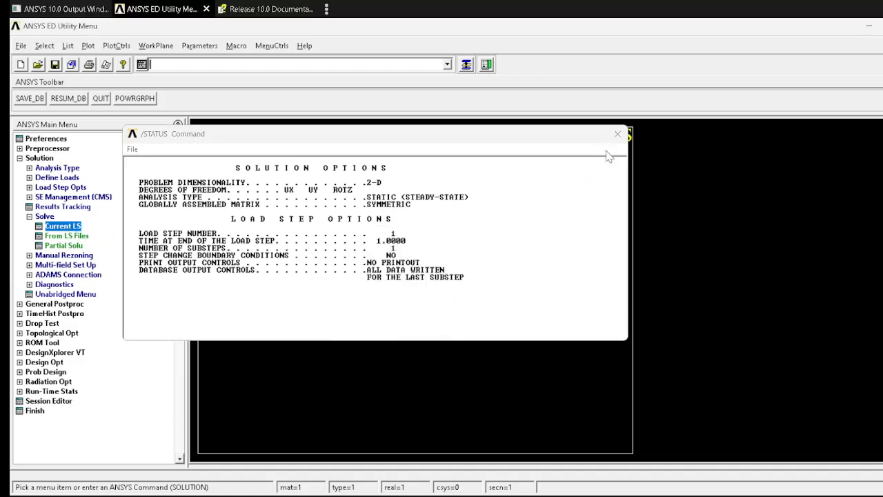
click(183, 110)
click(617, 134)
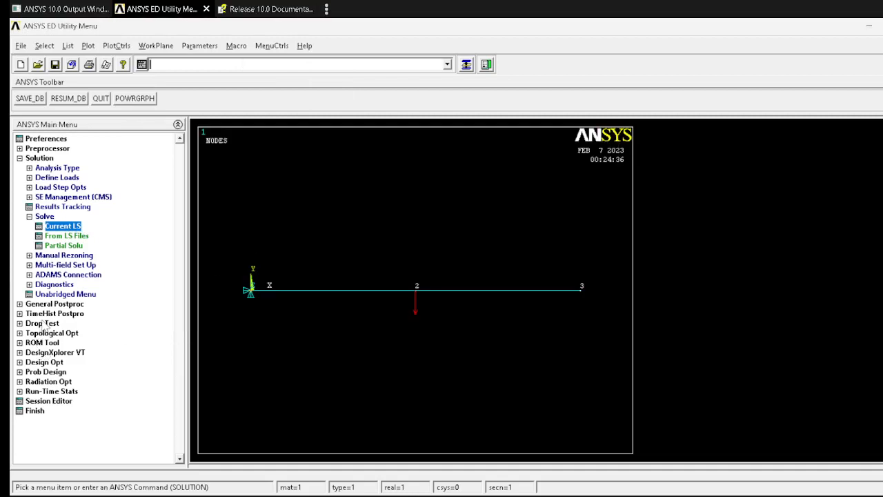
Step: List all reaction solution items in the general postprocessor
click(55, 304)
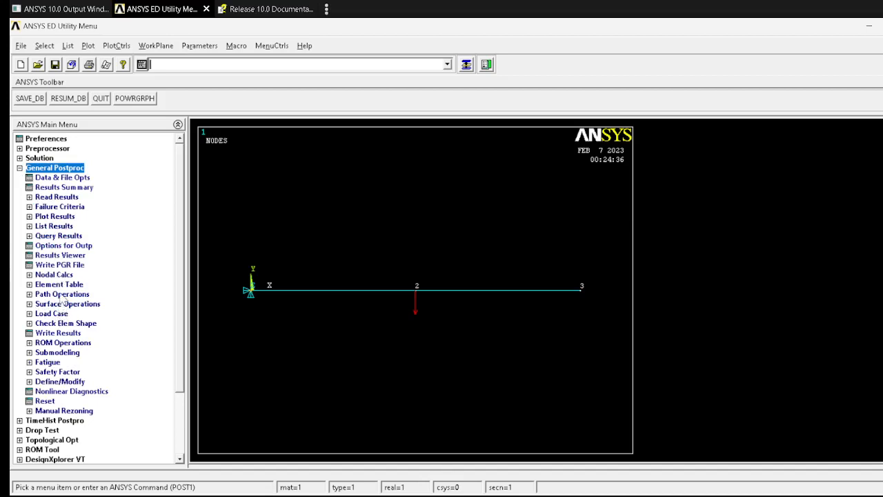
click(54, 225)
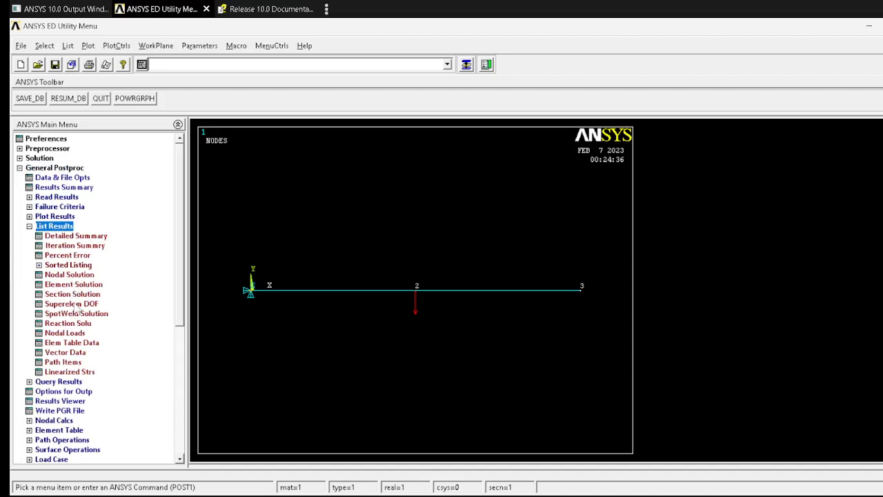
click(68, 324)
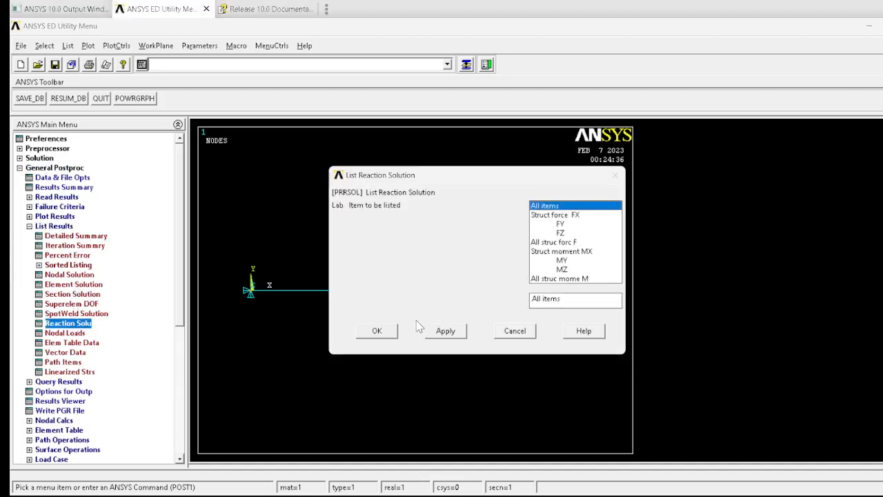
click(387, 329)
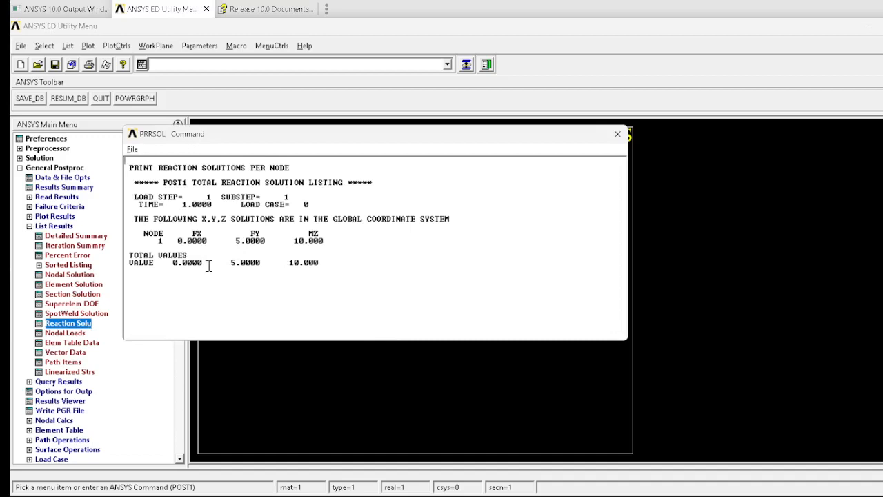
Step: Compare the reaction listing with the answers table for Problem 4.5 in the document, then close the listing
key(alt+Tab)
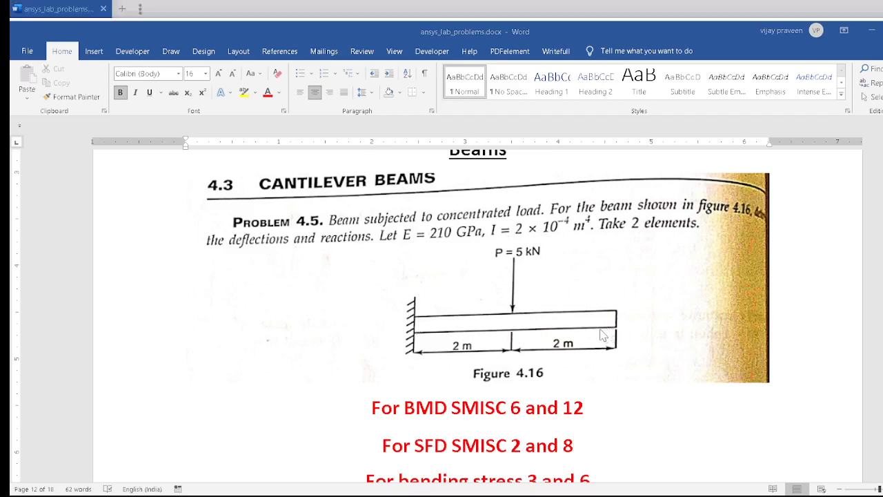
key(alt+Tab)
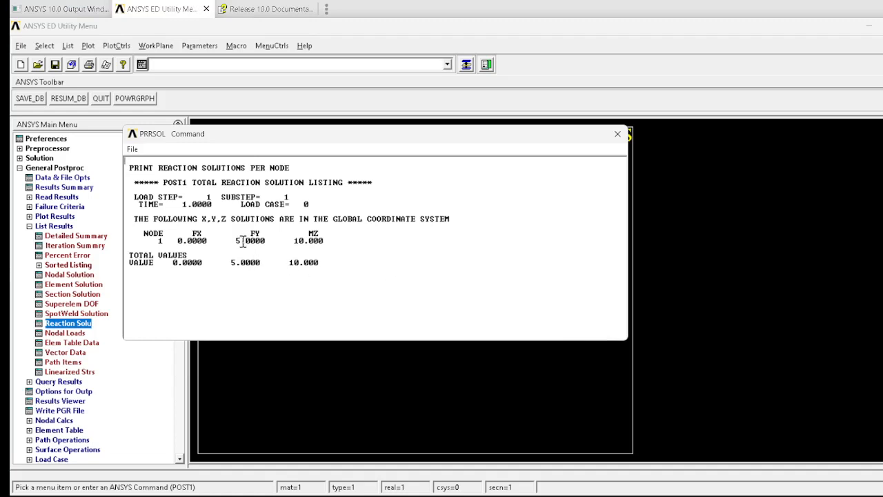
key(alt+Tab)
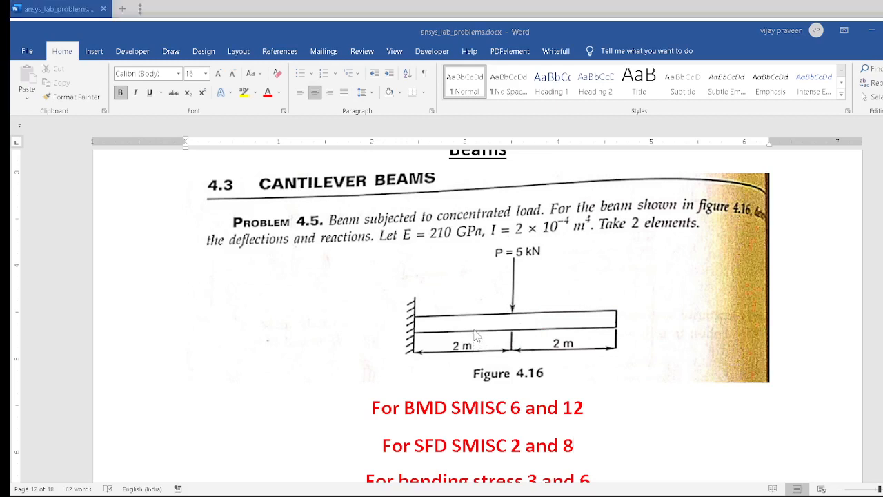
key(alt+Tab)
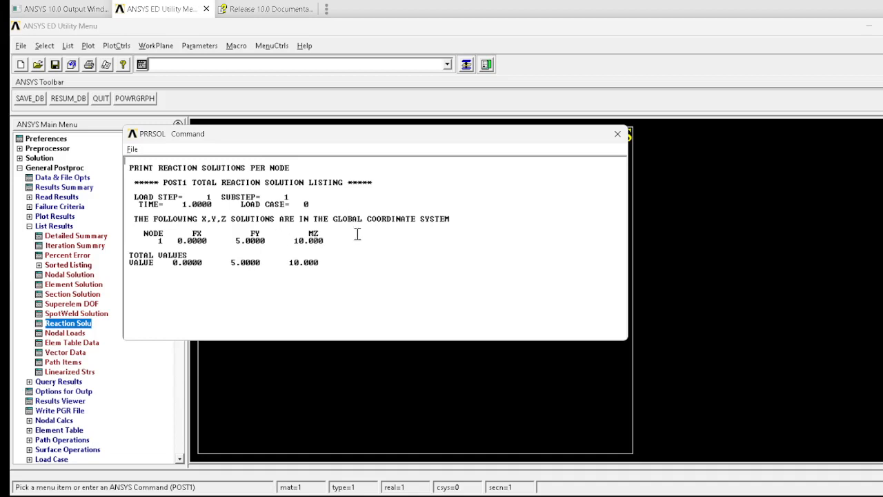
key(alt+Tab)
scroll(366, 345, down, 5)
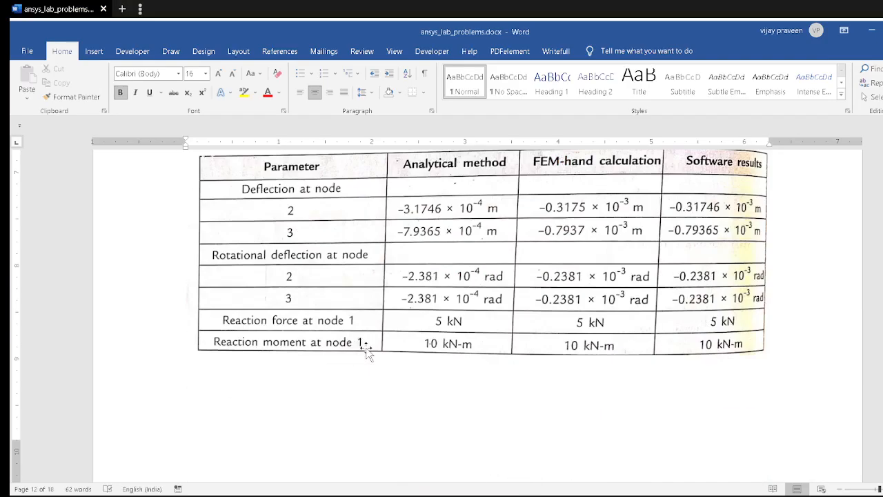
scroll(361, 321, up, 1)
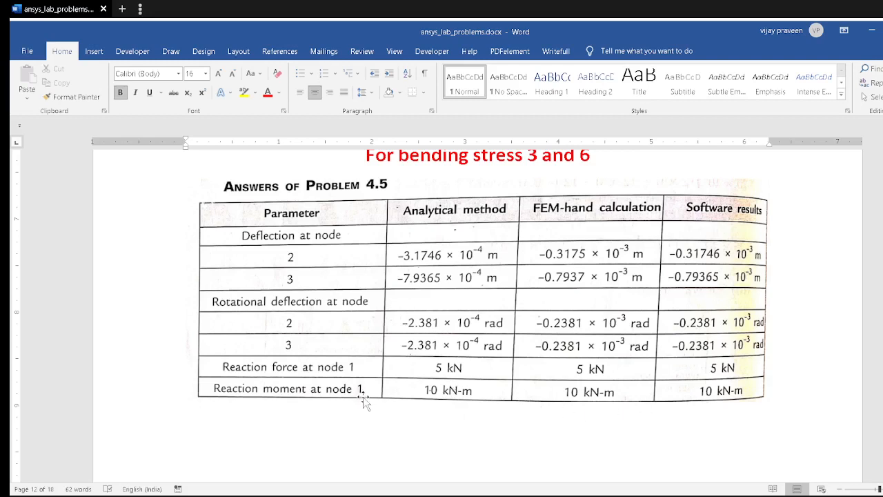
key(alt+Tab)
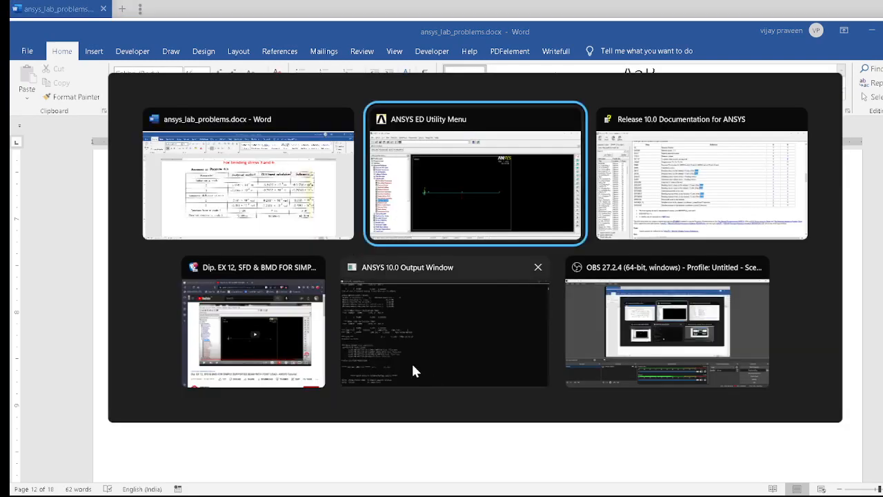
key(alt+Tab)
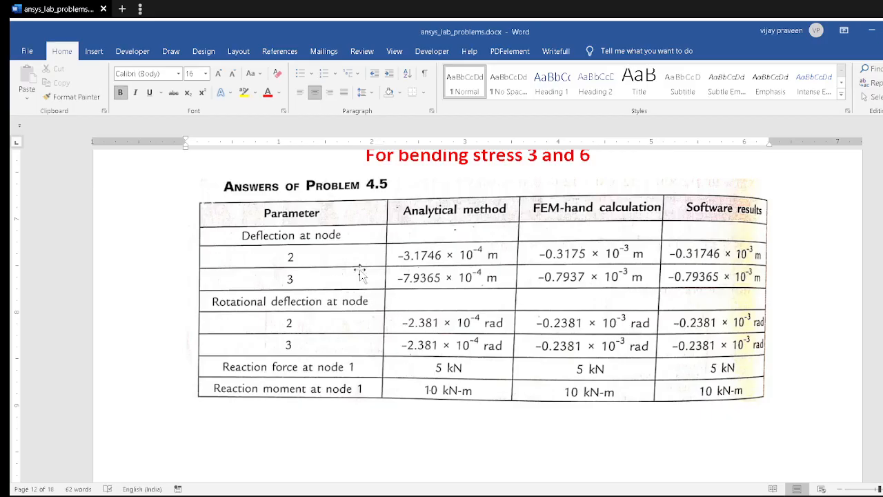
key(alt+Tab)
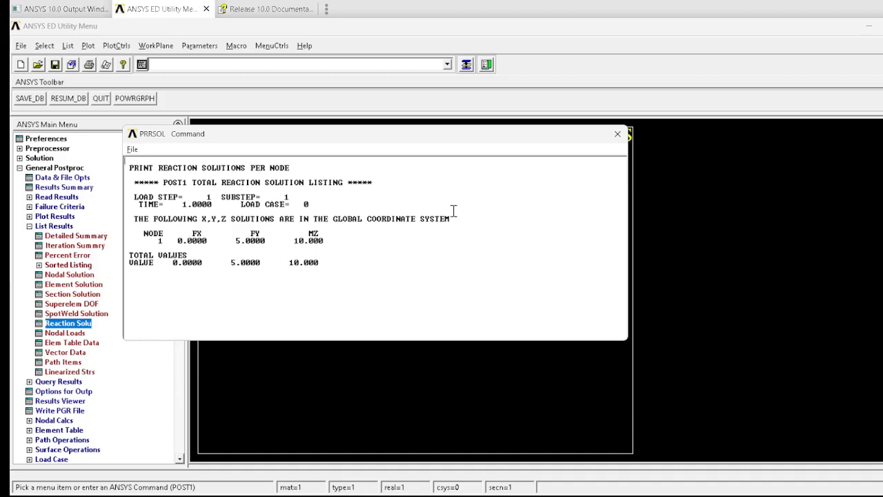
click(618, 133)
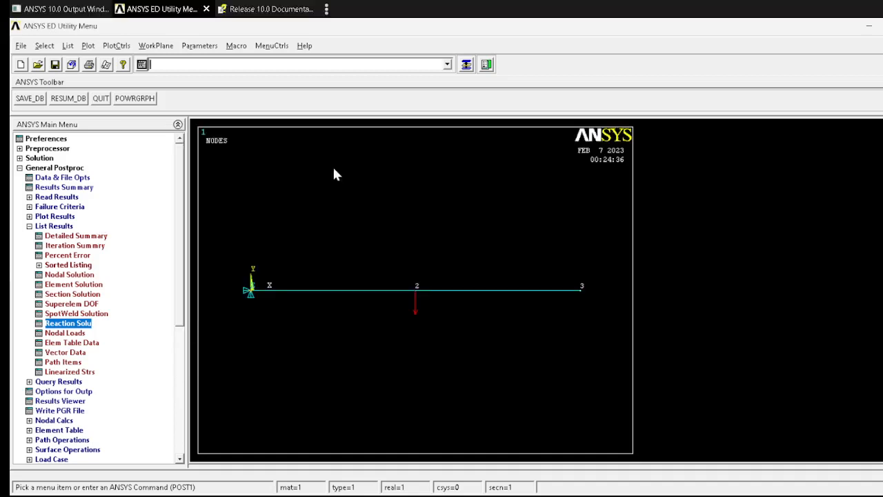
Step: Plot a nodal solution contour of the displacement vector sum in the general postprocessor
click(60, 215)
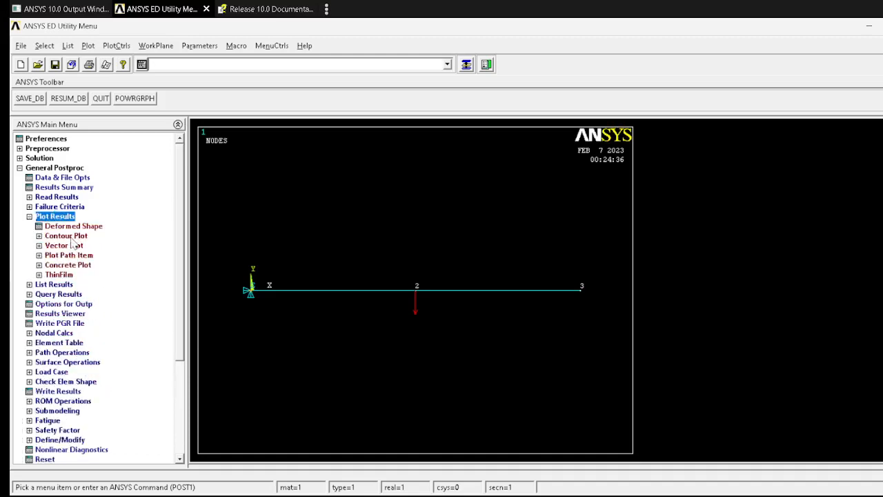
click(69, 236)
click(73, 246)
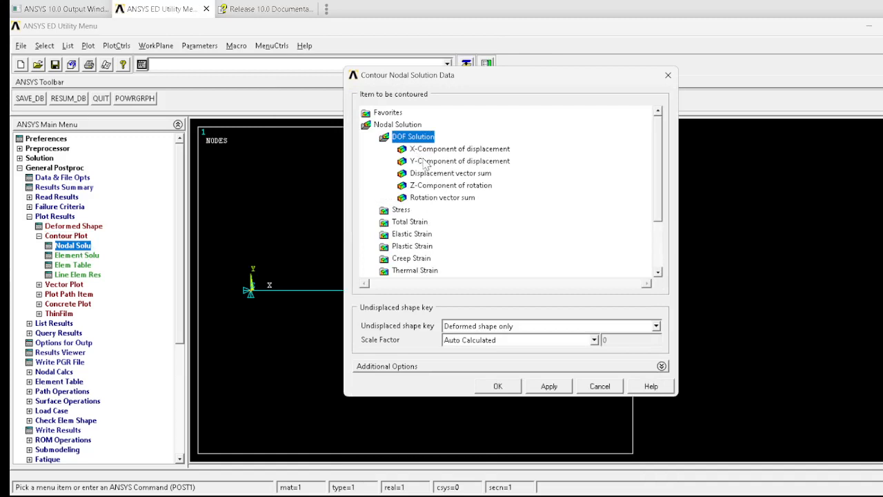
click(427, 176)
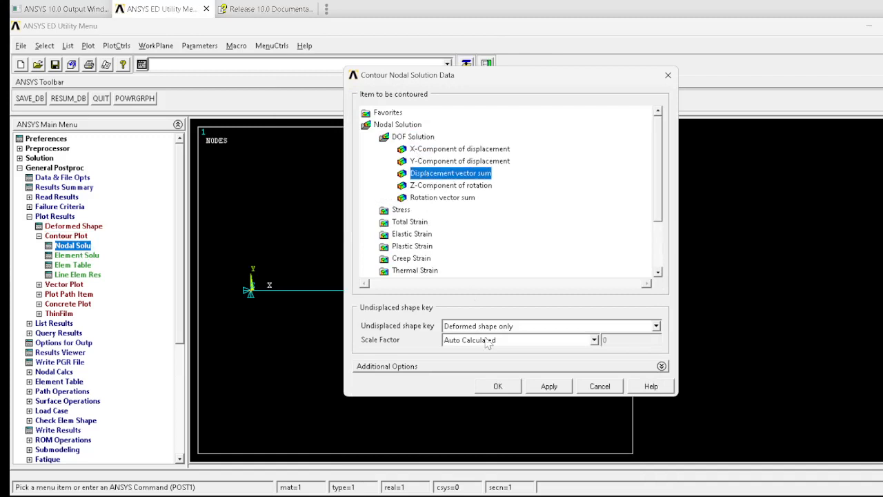
click(498, 387)
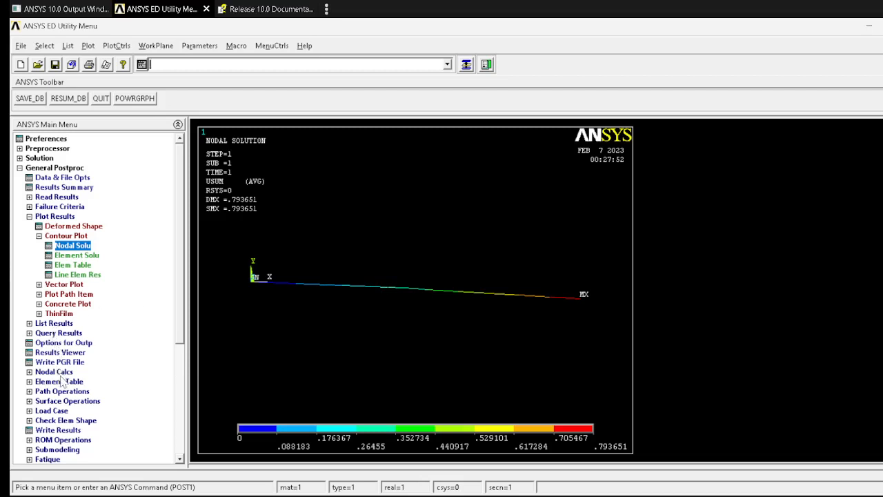
Step: List the nodal displacement vector sum results, then close the listing
click(56, 323)
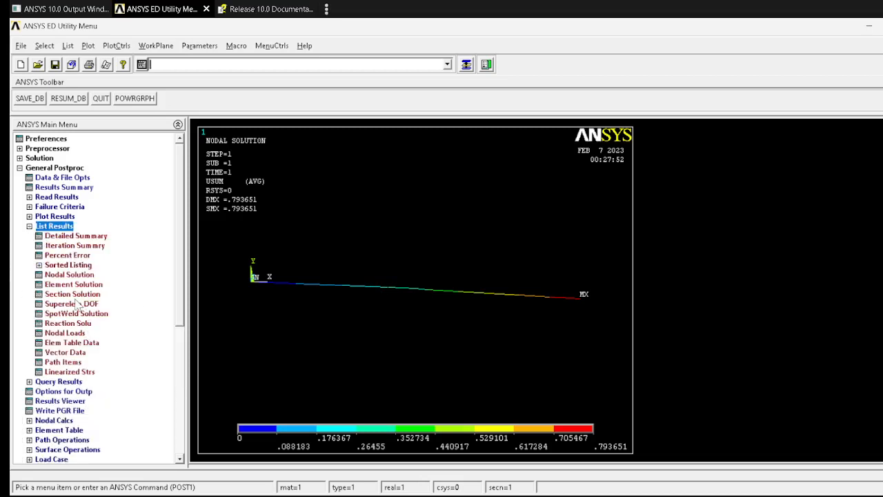
click(69, 274)
click(414, 209)
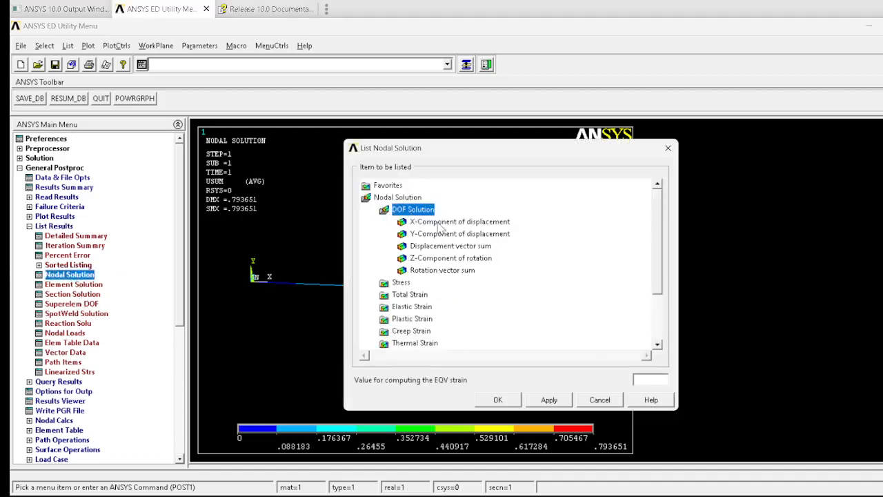
click(442, 246)
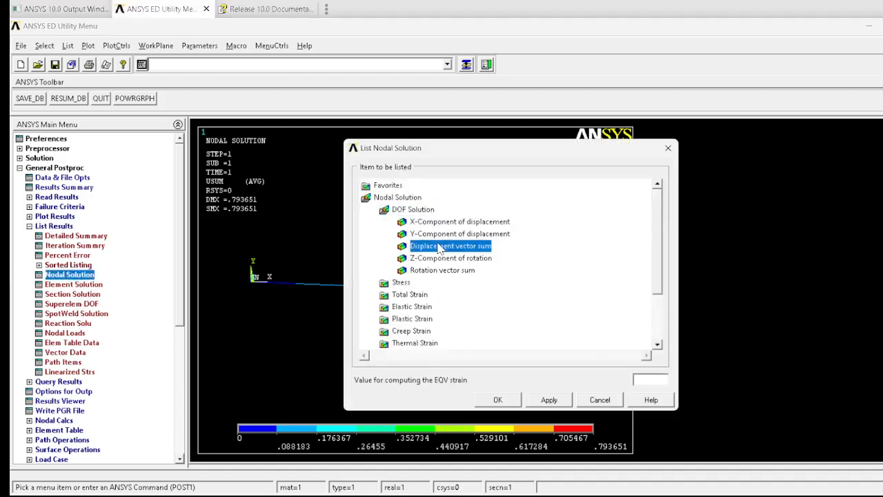
click(492, 402)
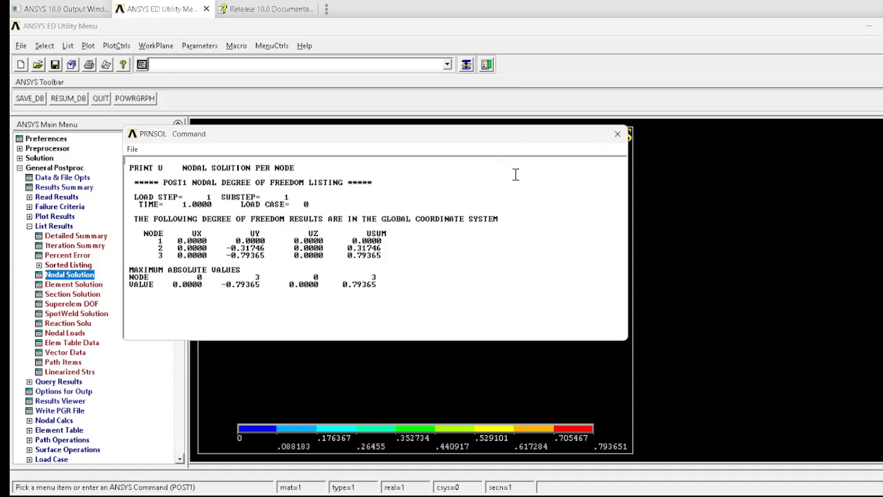
click(618, 134)
Step: List the nodal Y-component of displacement, checking the beam figure in the problem document along the way
click(71, 276)
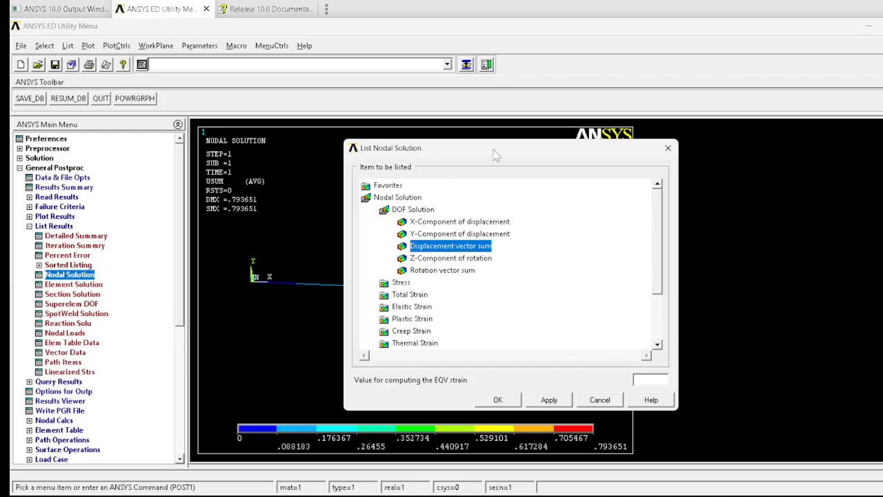
key(alt+Tab)
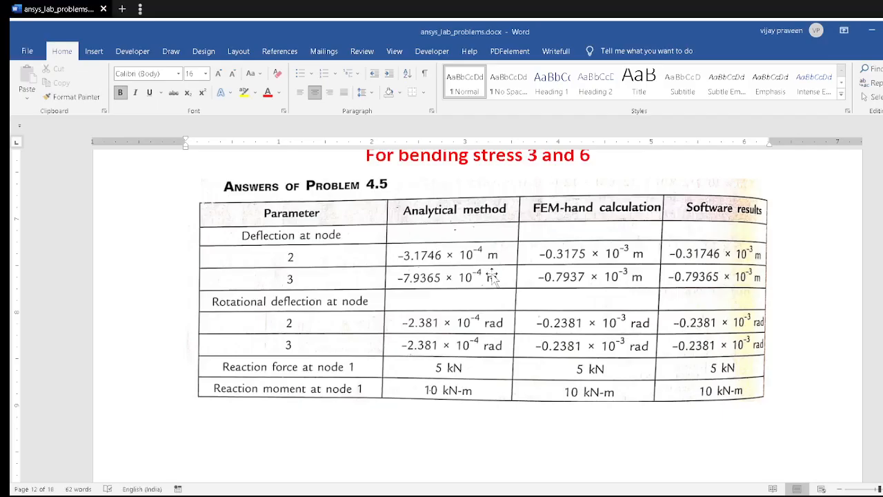
scroll(493, 274, up, 5)
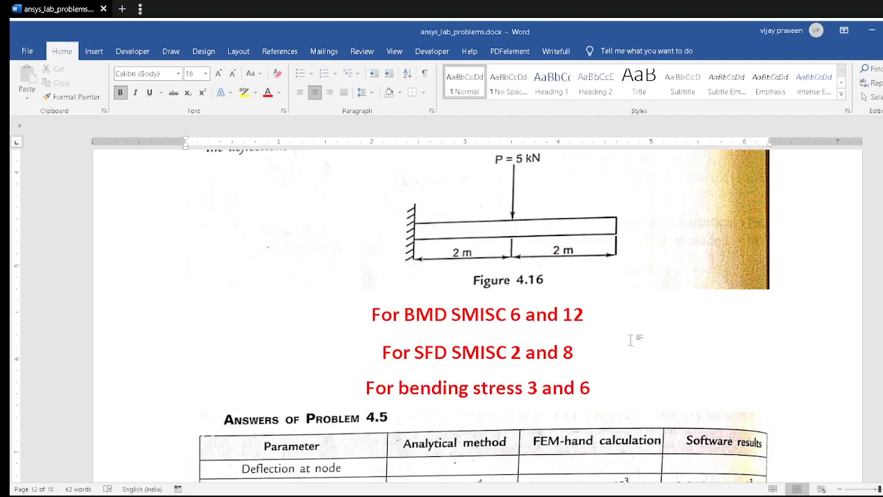
key(alt+Tab)
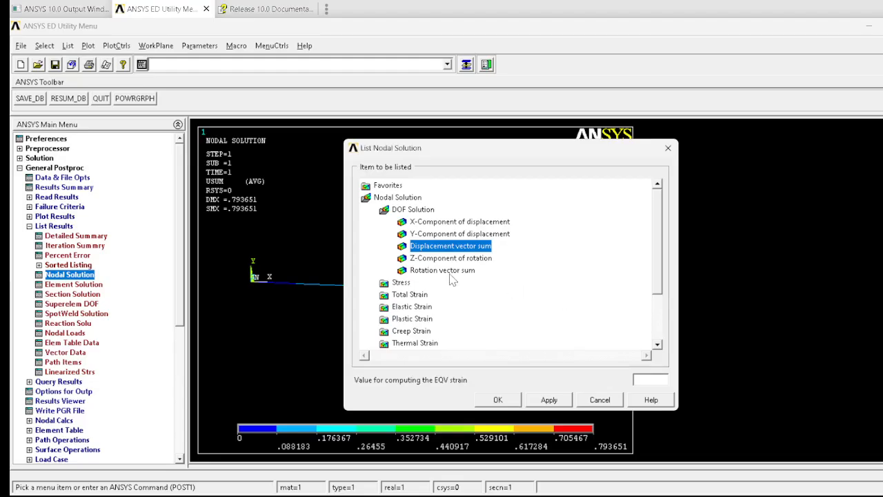
click(449, 235)
click(502, 403)
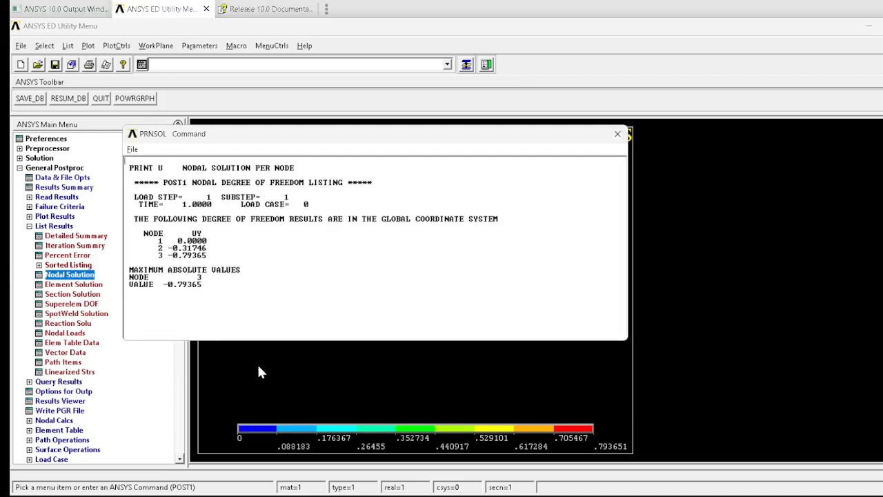
Step: Compare the Y-displacement listing with the deflection values in the Problem 4.5 answers table
key(alt+Tab)
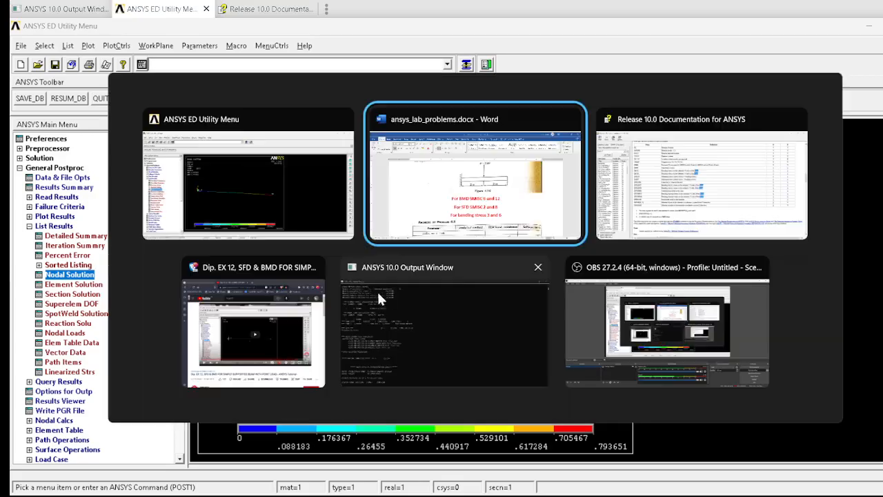
scroll(414, 331, down, 2)
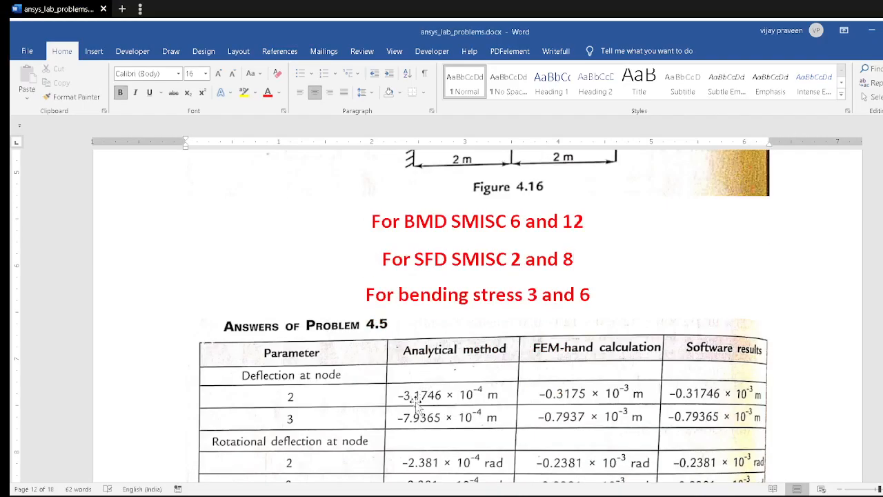
key(alt+Tab)
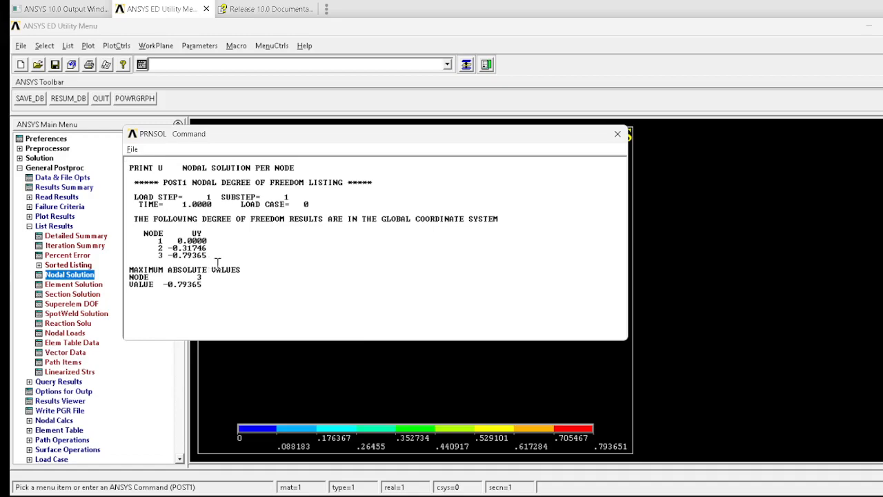
key(alt+Tab)
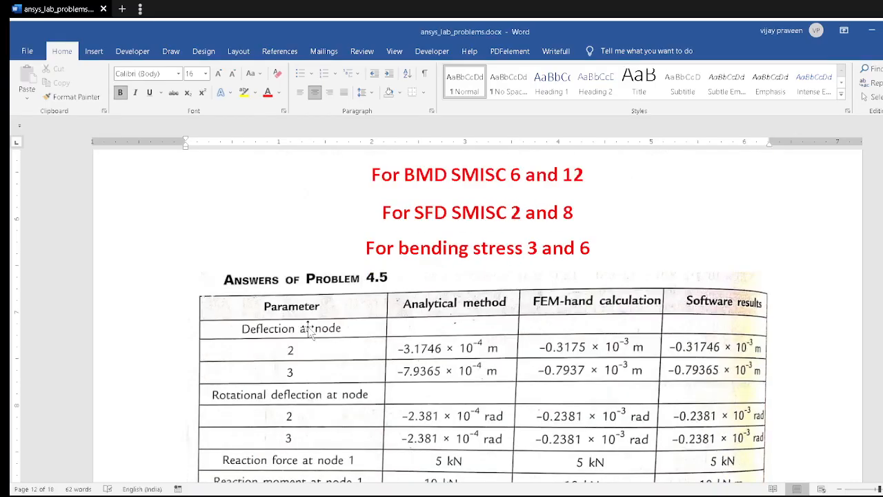
scroll(352, 331, down, 1)
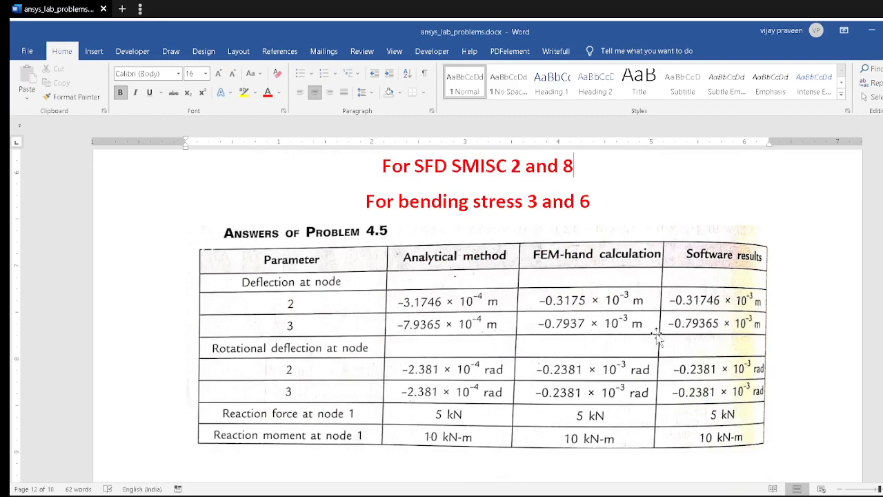
key(alt+Tab)
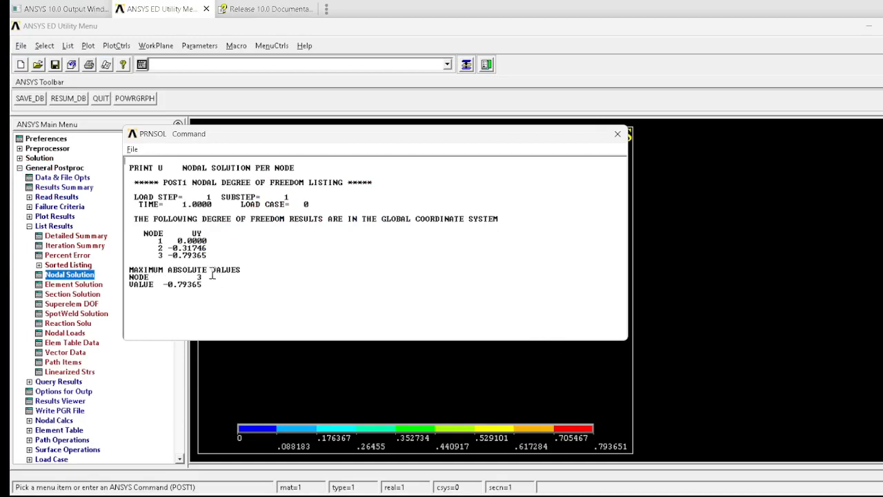
key(alt+Tab)
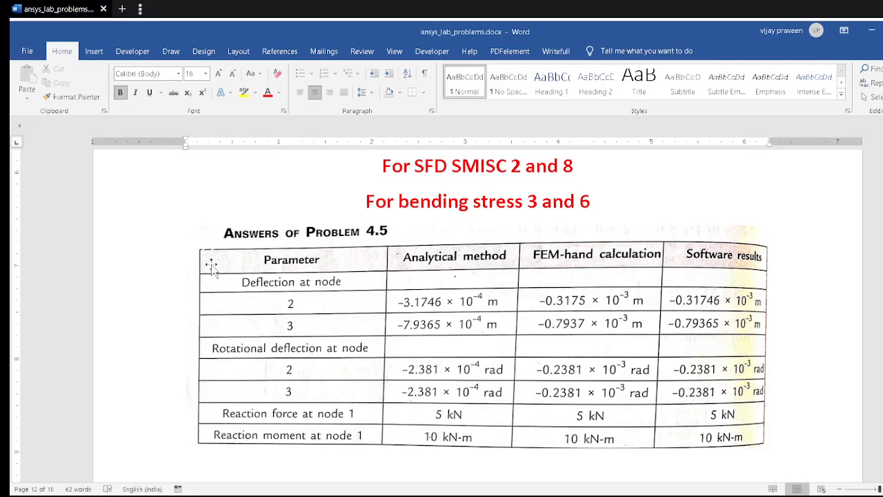
key(alt)
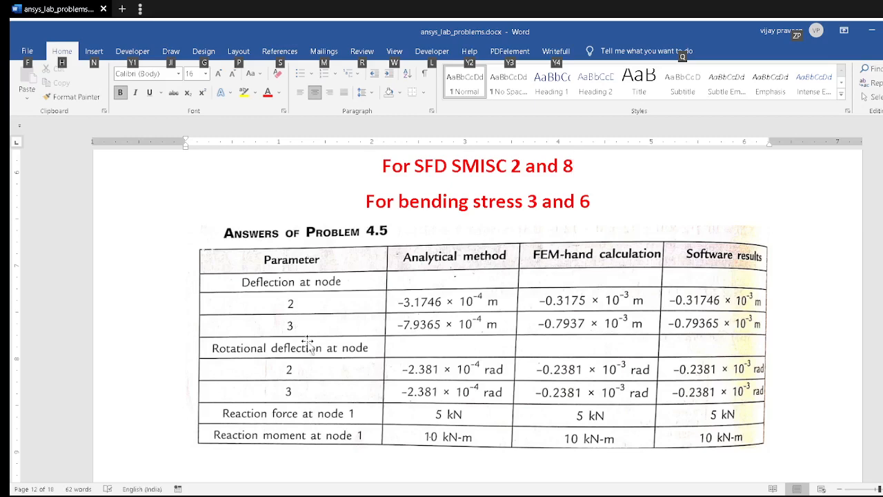
key(alt+Tab)
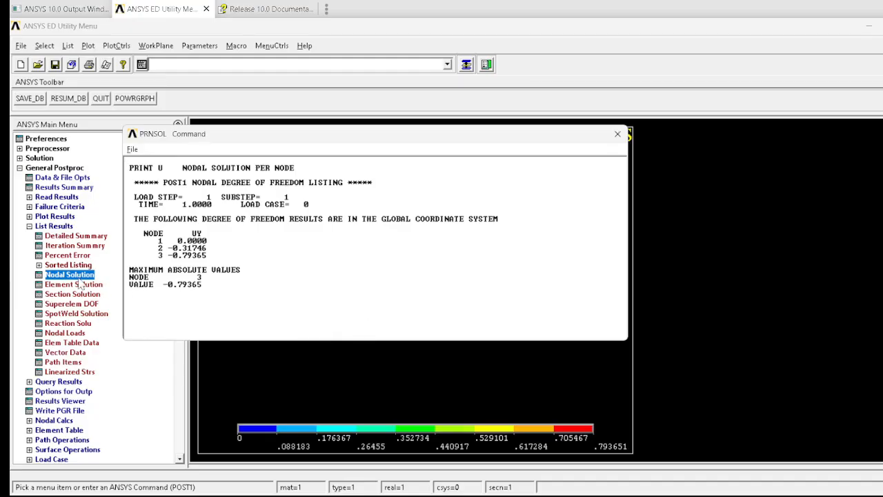
Step: List the nodal Z-component of rotation results
click(79, 274)
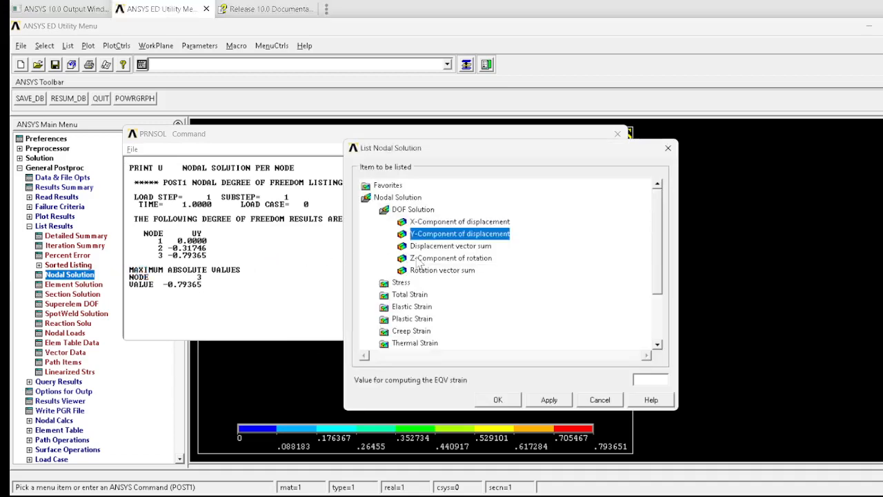
click(423, 260)
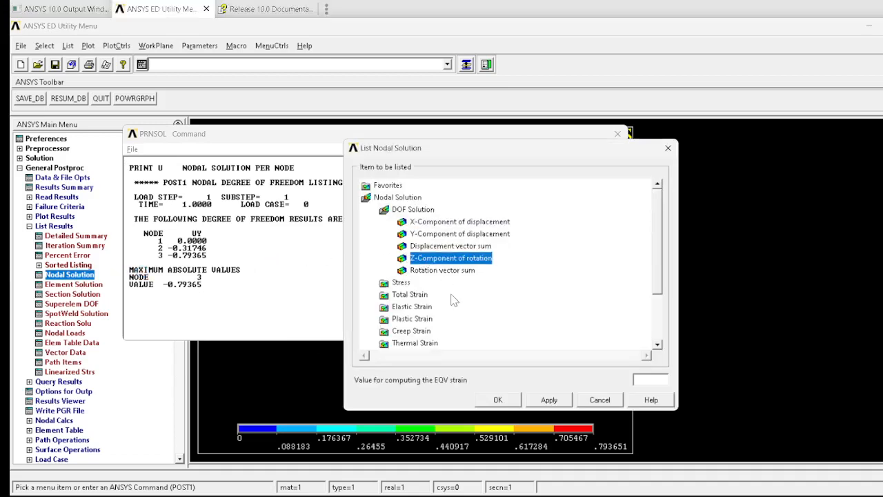
click(501, 398)
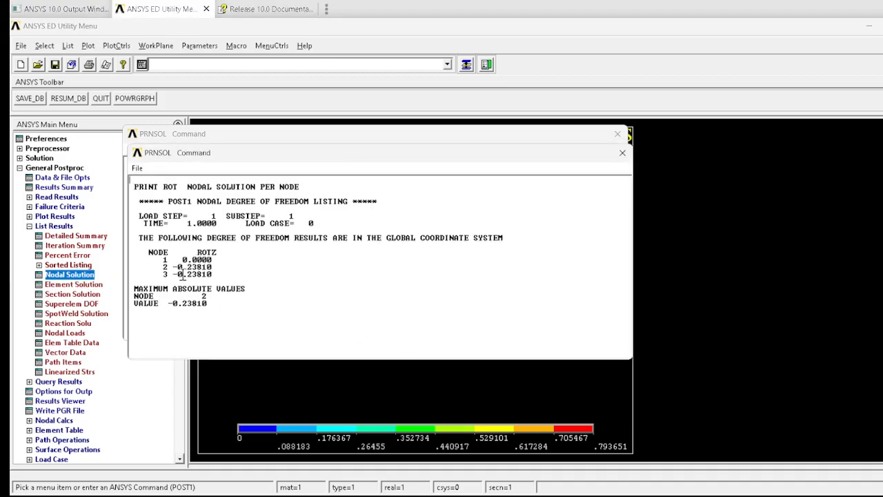
Step: Compare the rotation listing with the rotational deflections in the answers table, then close the listings
key(alt+Tab)
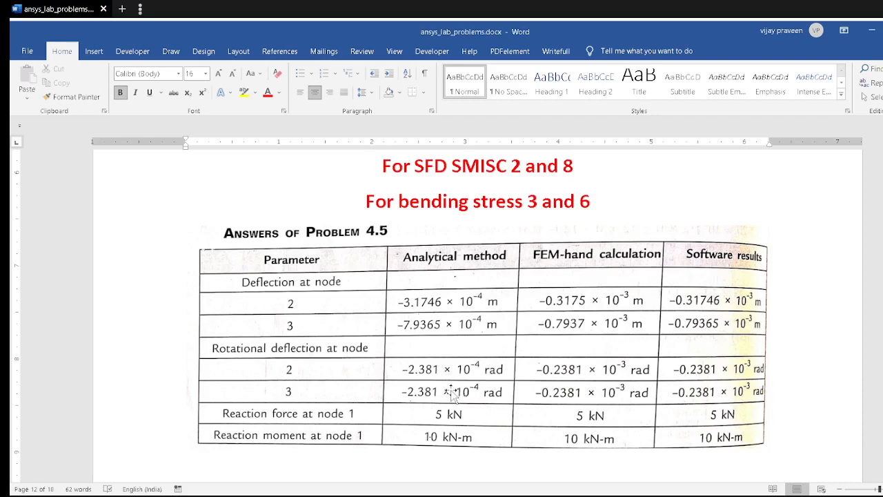
key(alt+Tab)
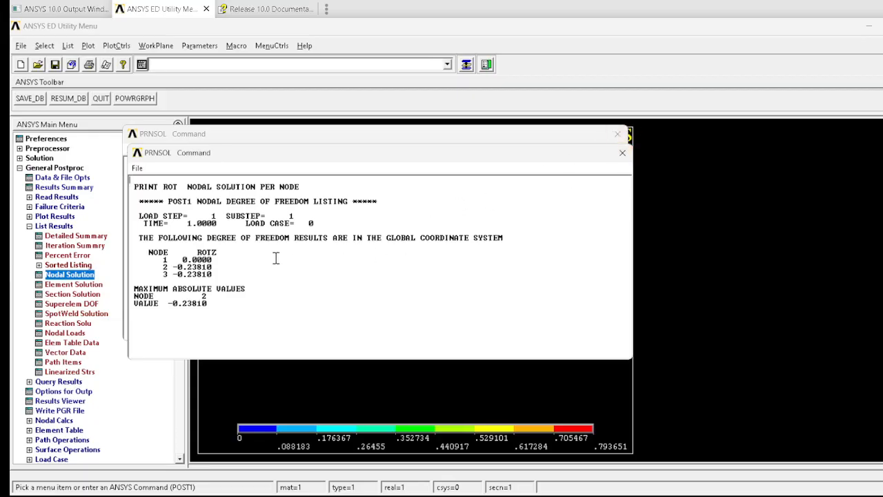
key(alt+Tab)
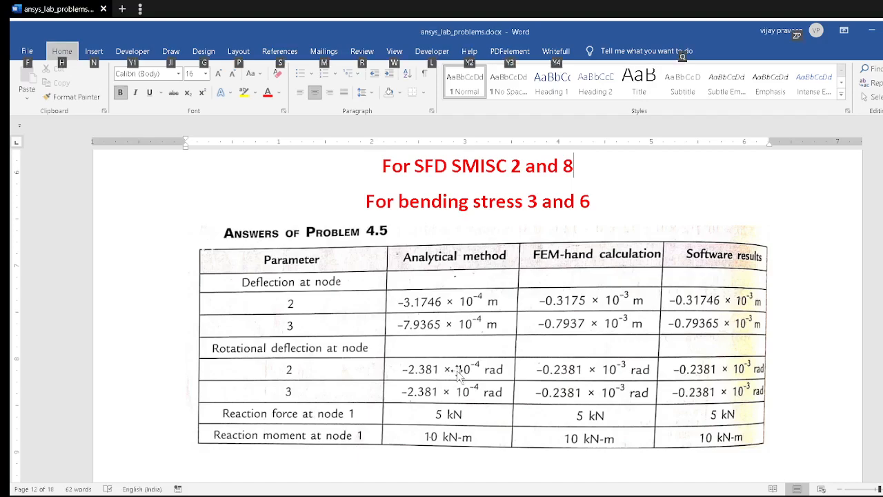
key(alt+Tab)
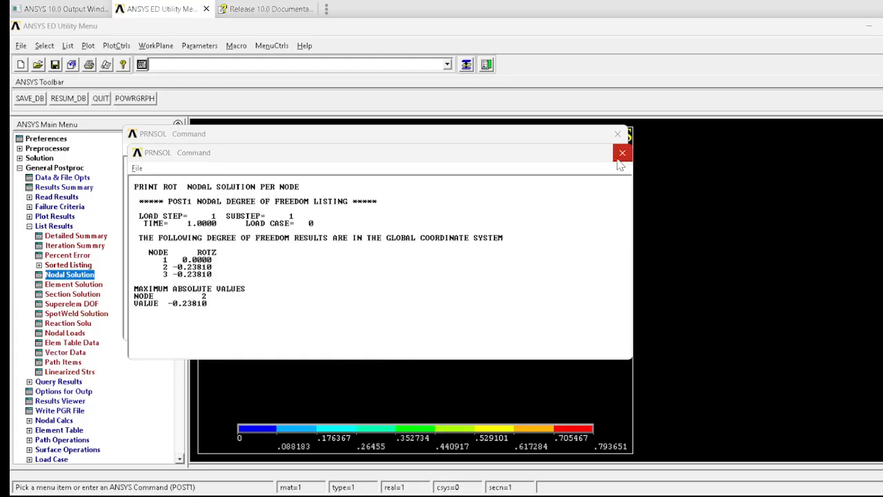
key(alt+Tab)
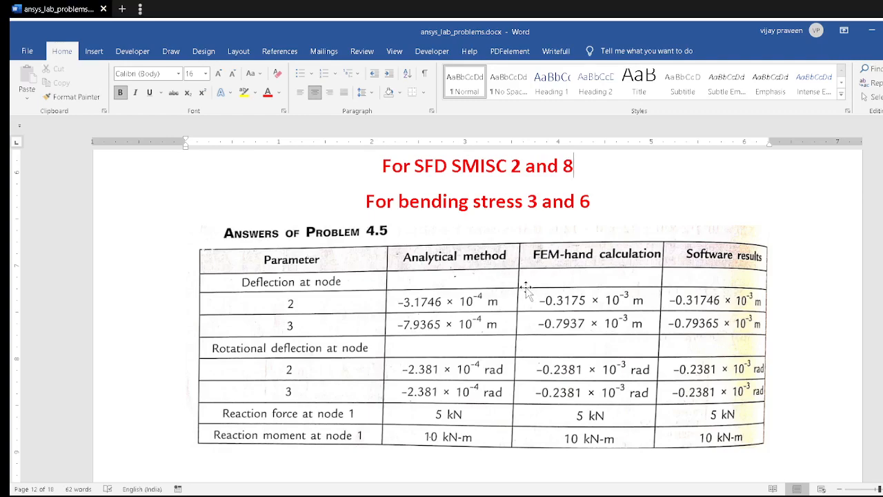
key(alt+Tab)
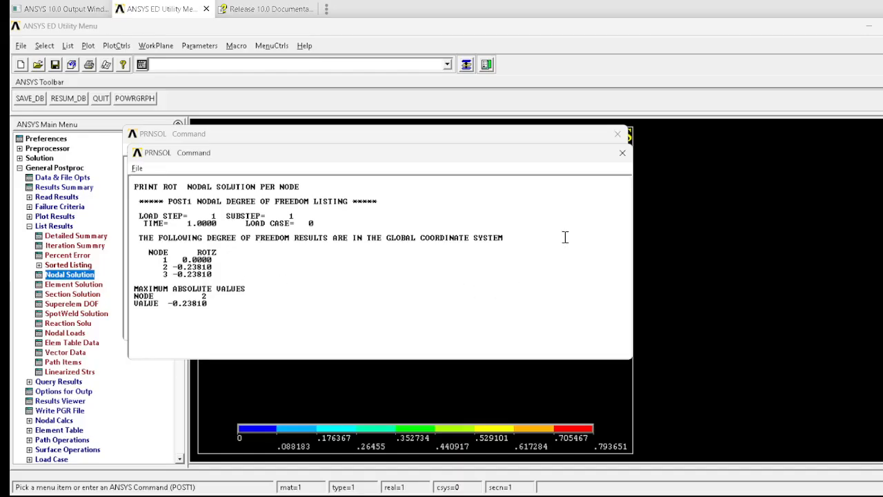
click(618, 134)
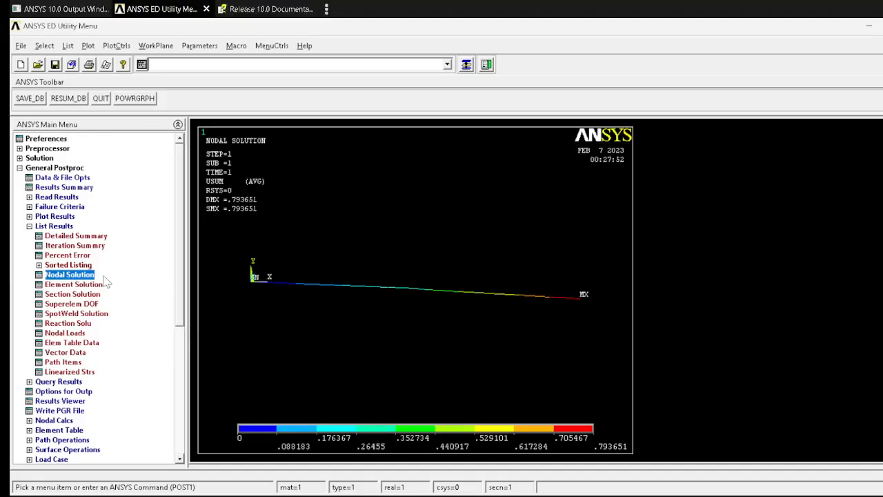
Step: Plot the nodal solution contour of the displacement vector sum
click(55, 226)
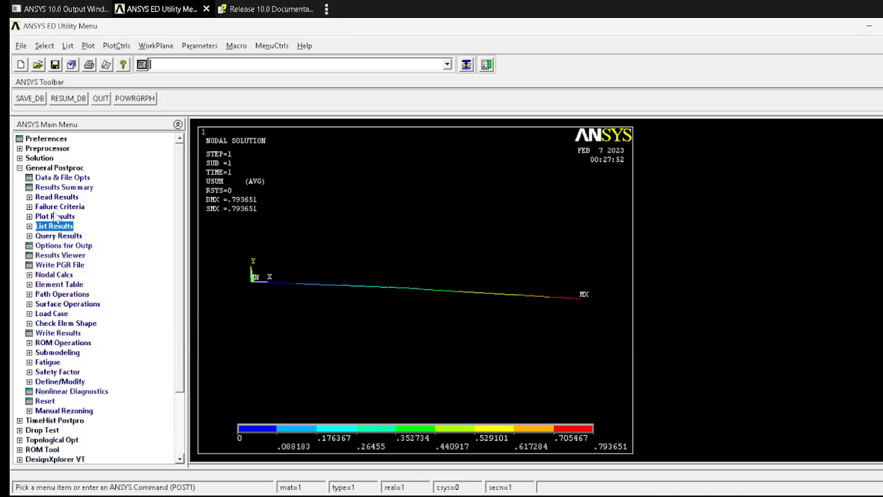
click(61, 216)
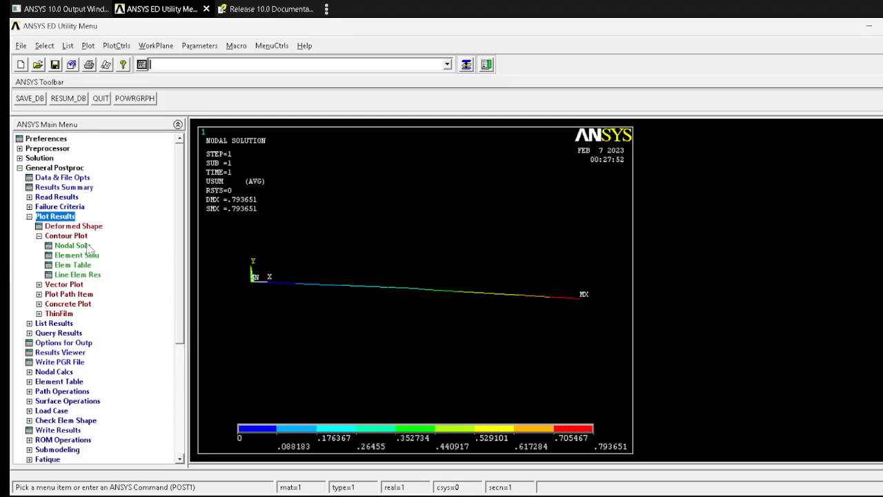
click(76, 246)
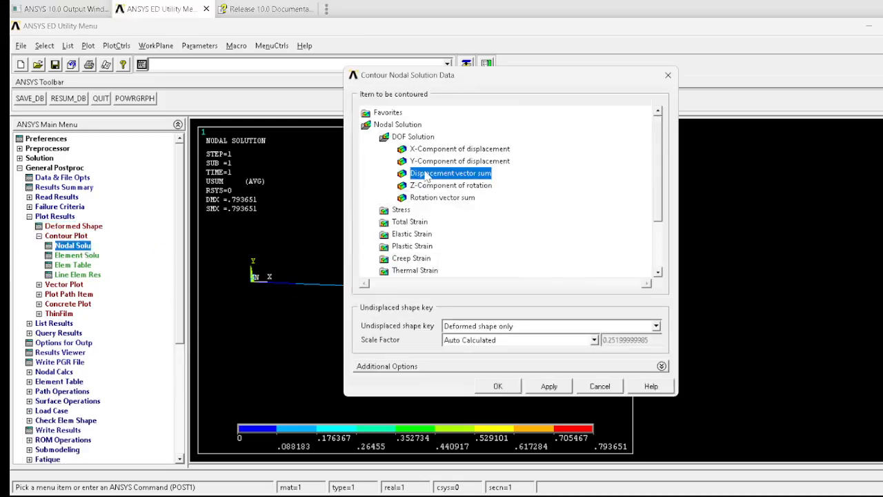
click(499, 386)
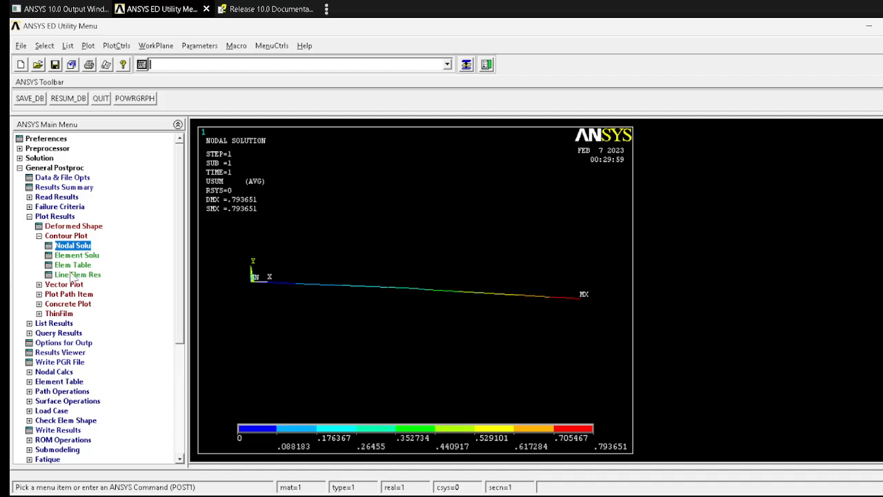
Step: Plot the nodal solution contour of von Mises stress
click(86, 245)
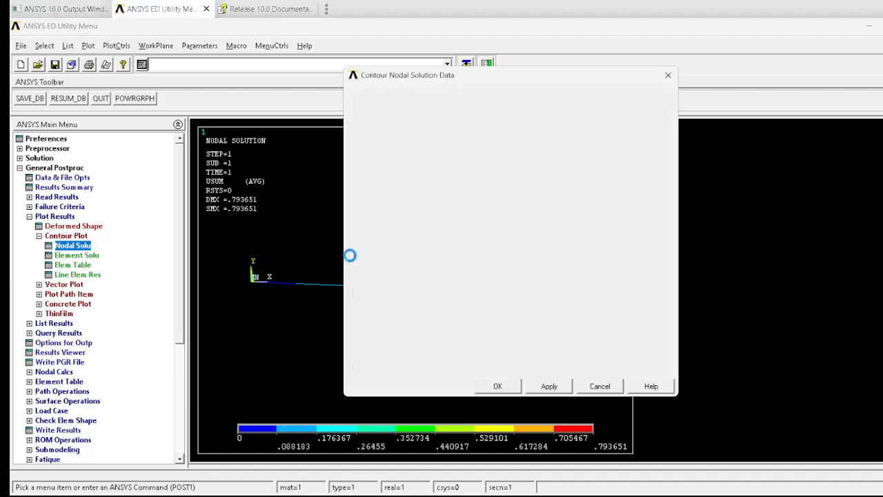
click(406, 210)
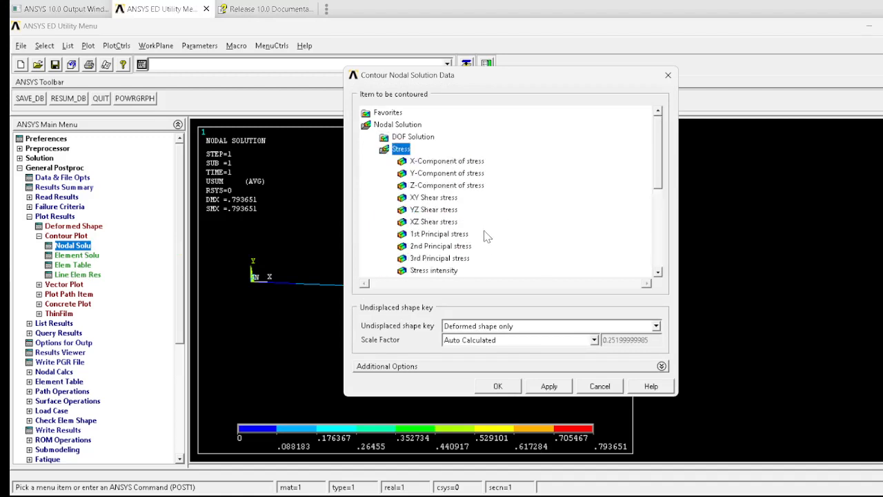
drag(661, 179, 660, 197)
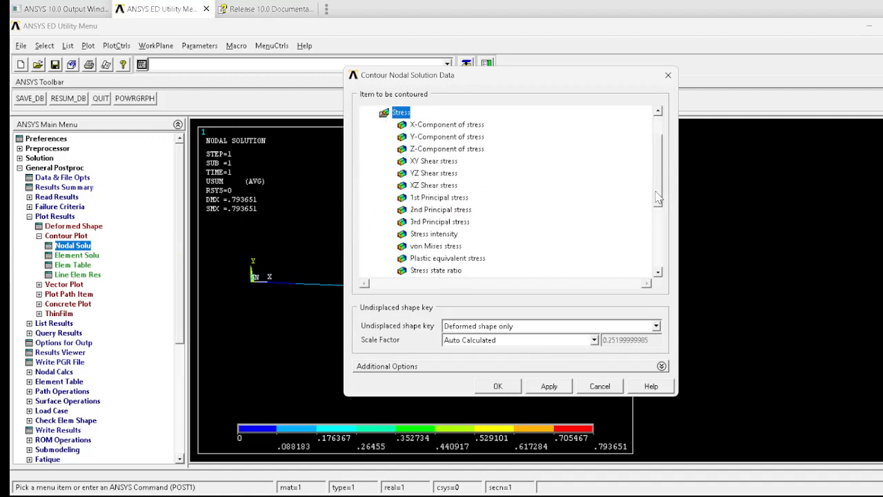
click(439, 247)
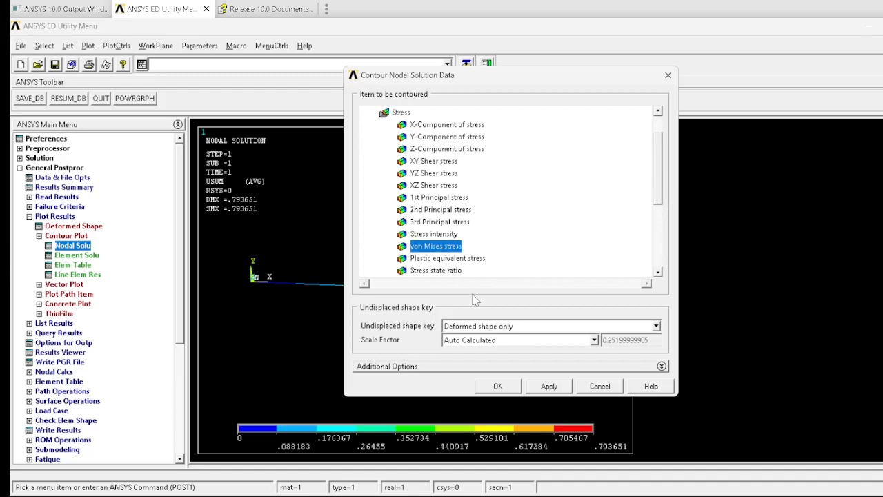
click(498, 388)
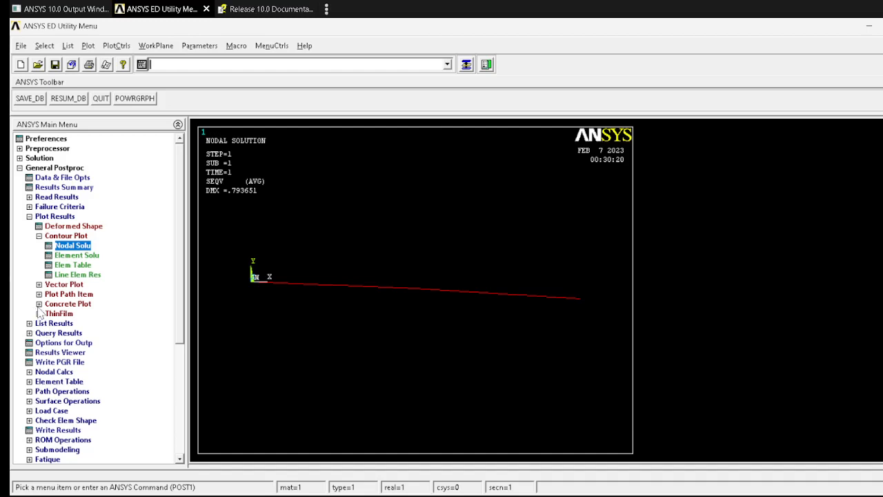
Step: Review the beam figure and the SMISC sequence numbers for BMD, SFD and bending stress in the problem document
key(alt+Tab)
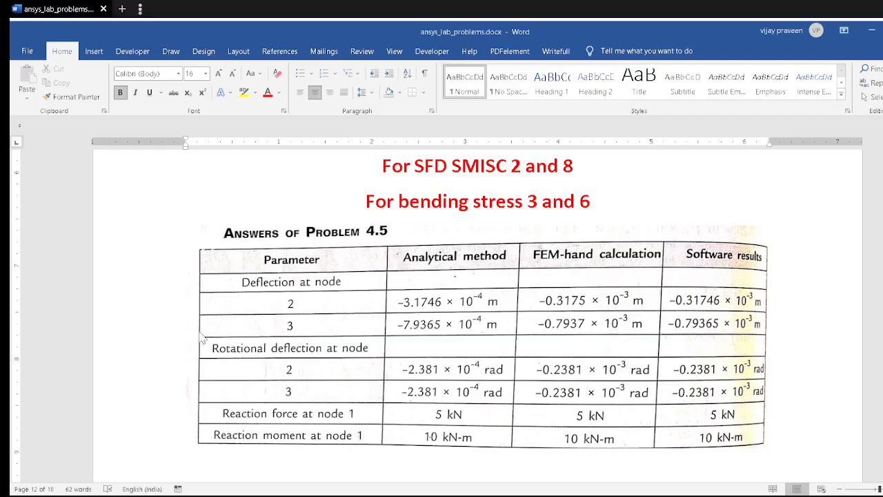
scroll(399, 325, up, 3)
scroll(399, 325, up, 5)
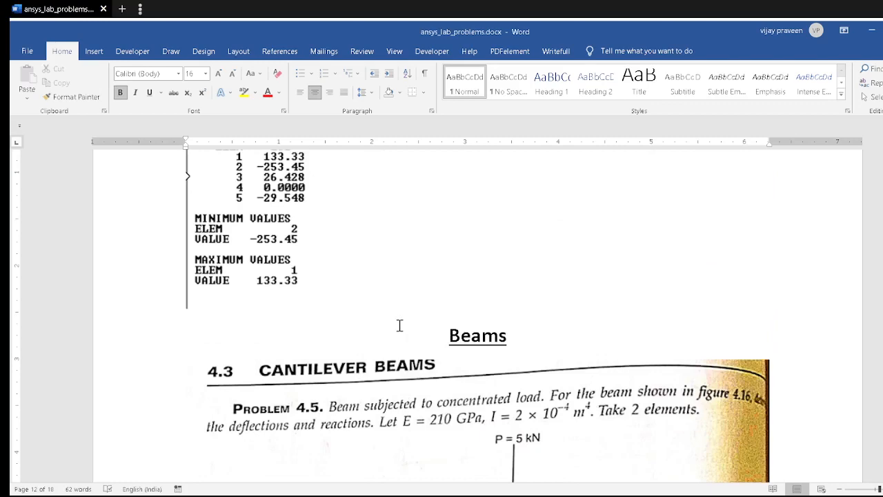
scroll(399, 325, down, 3)
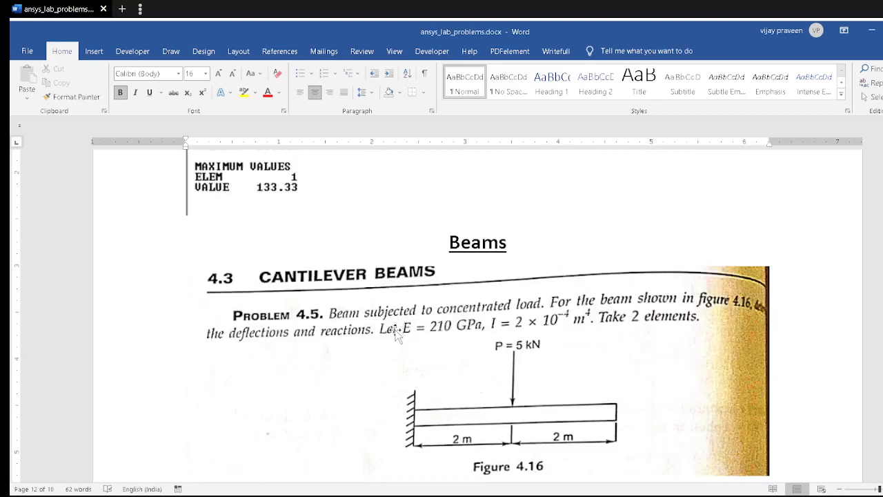
scroll(396, 332, down, 3)
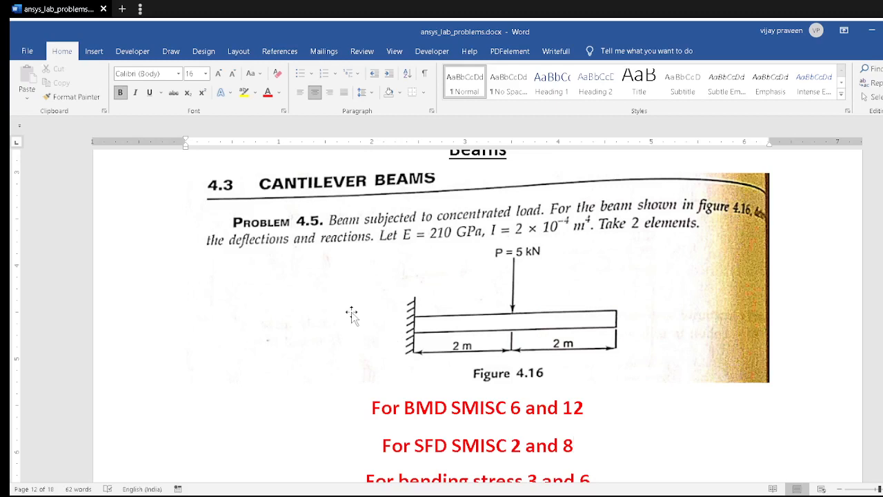
scroll(352, 314, down, 1)
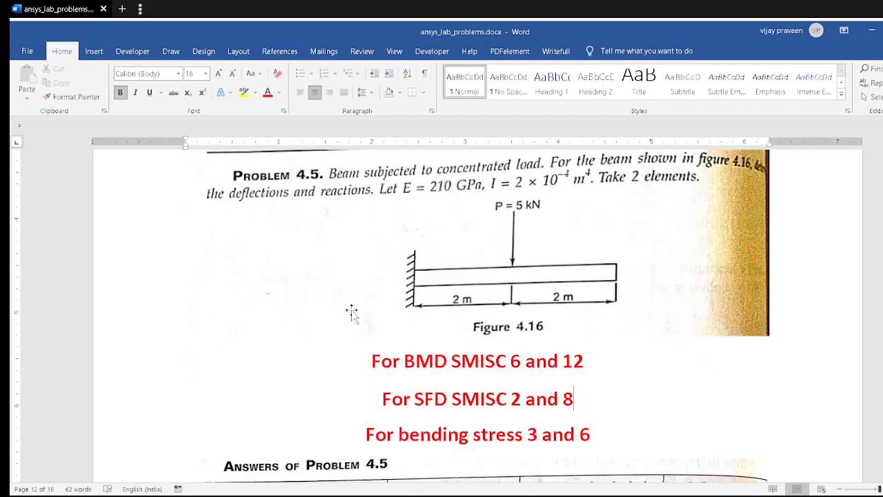
key(alt+Tab)
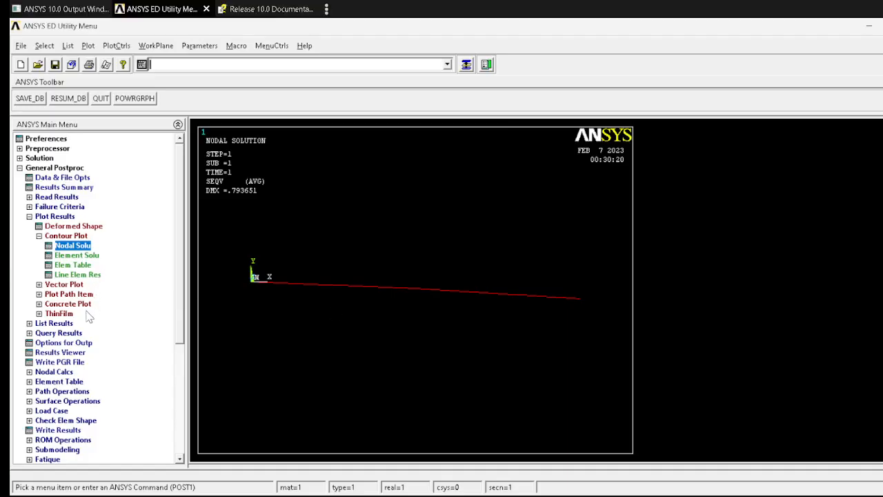
Step: Define an element table item labelled bmdi by sequence number as SMISC, 6, rechecking the document's SMISC numbers
click(60, 381)
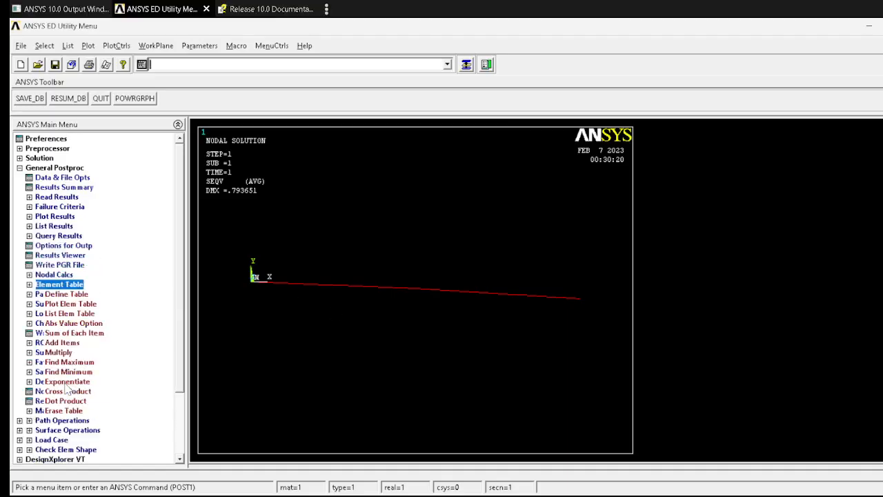
click(69, 296)
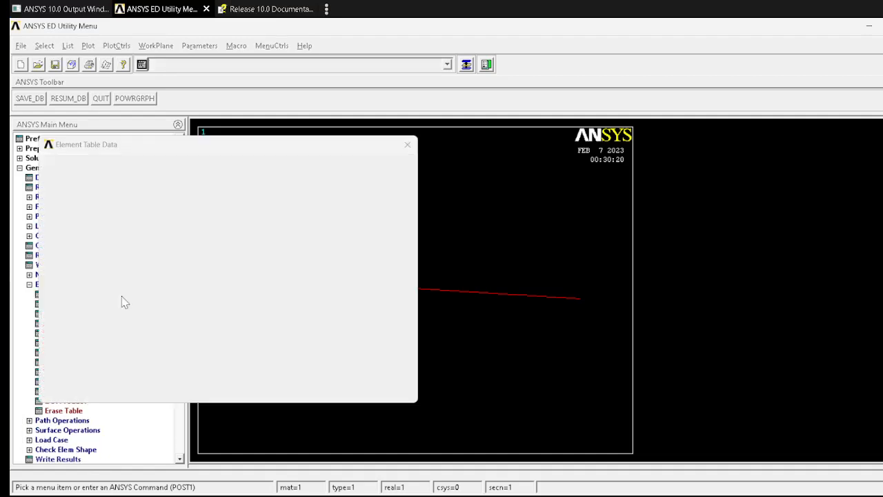
click(125, 355)
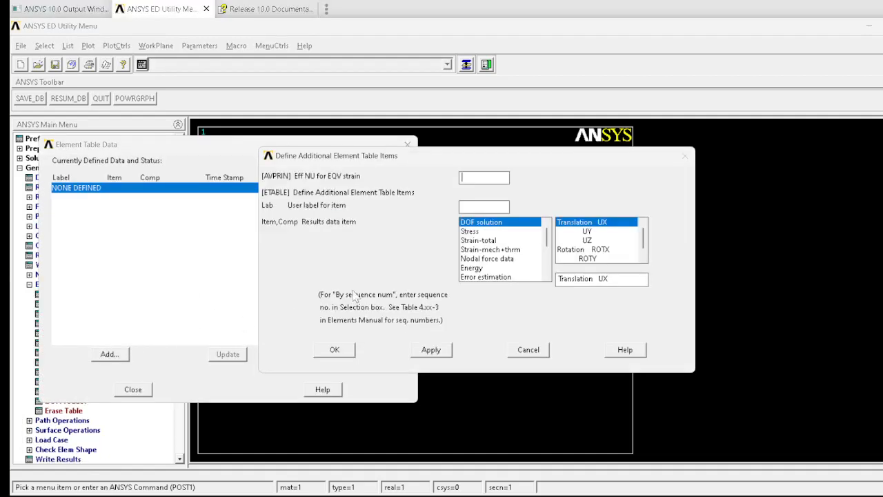
key(alt+Tab)
key(alt+Tab)
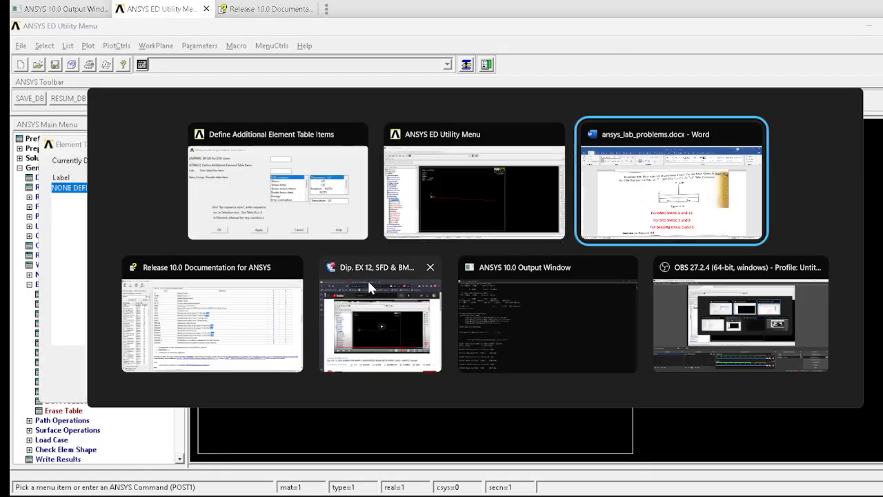
scroll(355, 319, down, 3)
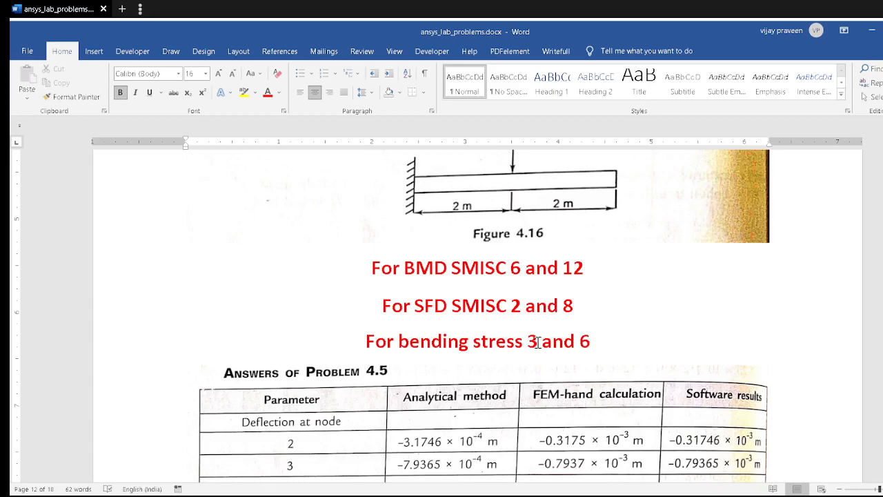
key(alt+Tab)
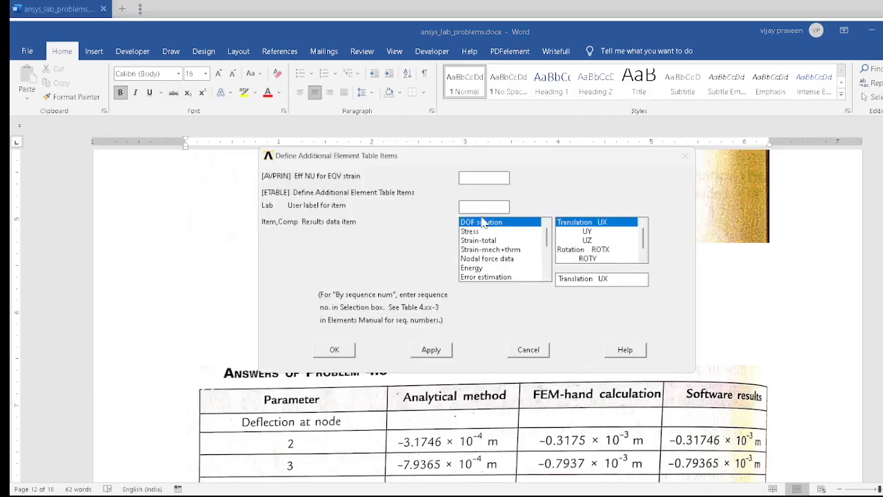
click(483, 211)
text(bmdi)
drag(546, 250, 546, 286)
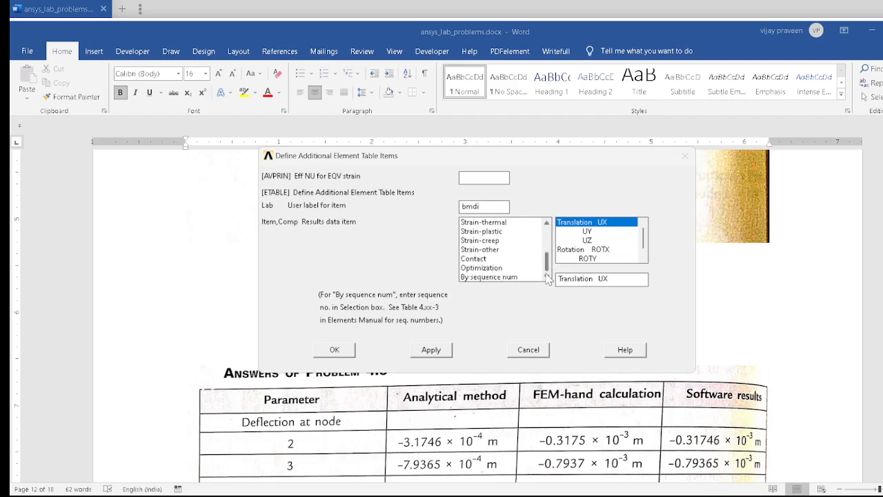
click(521, 283)
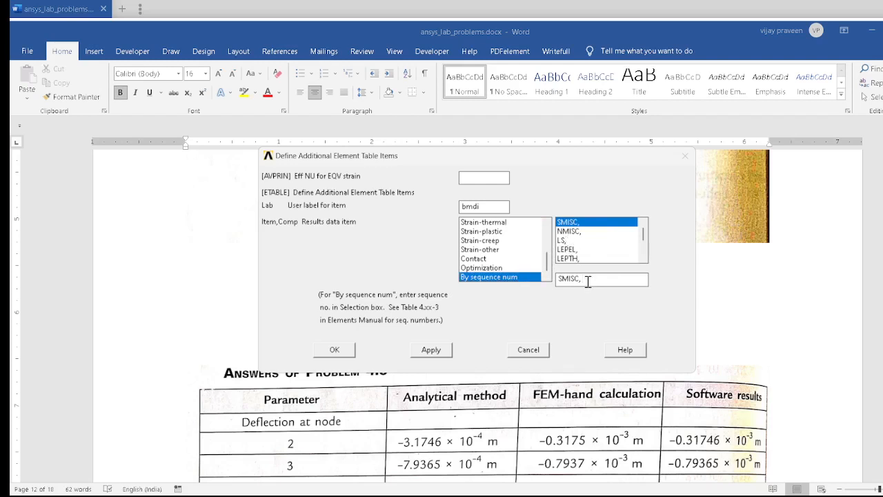
text(3)
drag(582, 158, 490, 142)
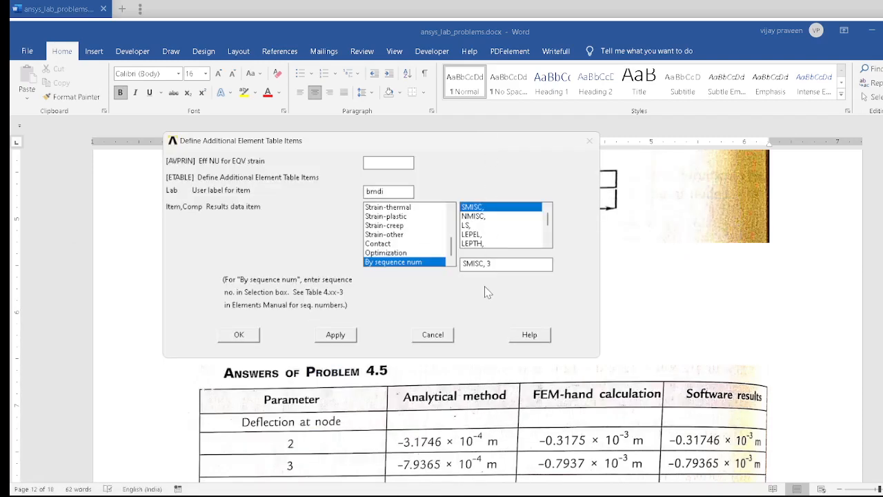
text(6)
click(345, 341)
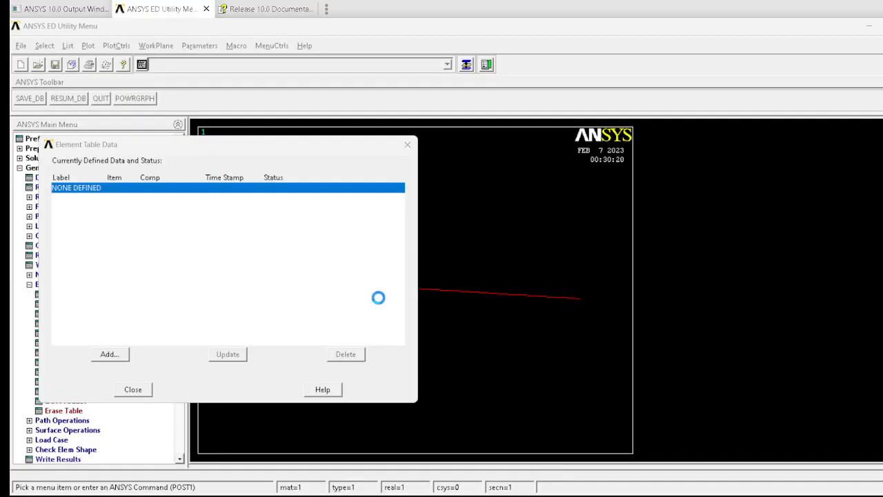
Step: Define an element table item labelled bmdj by sequence number as SMISC, 12
text(bmdj)
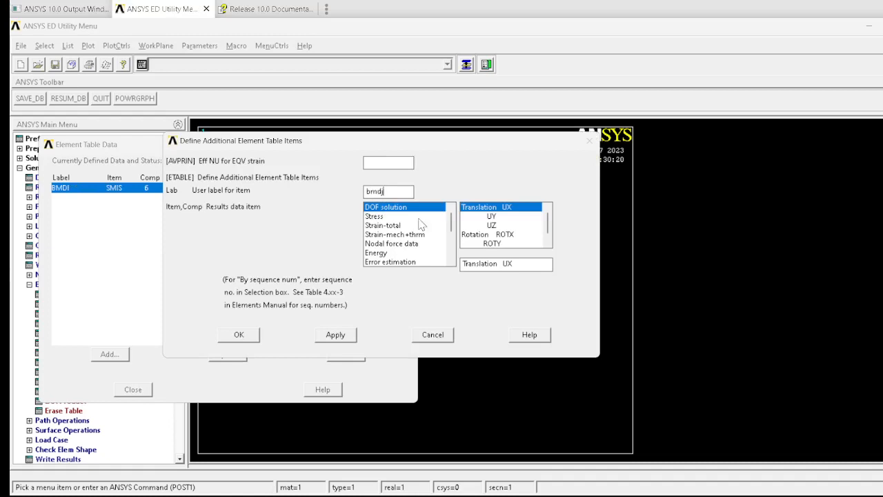
click(452, 234)
click(417, 263)
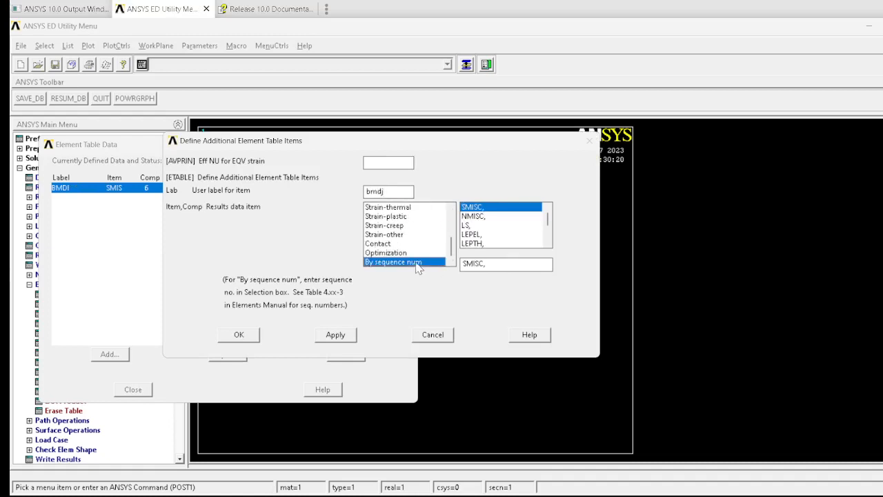
click(496, 265)
text(12)
click(344, 332)
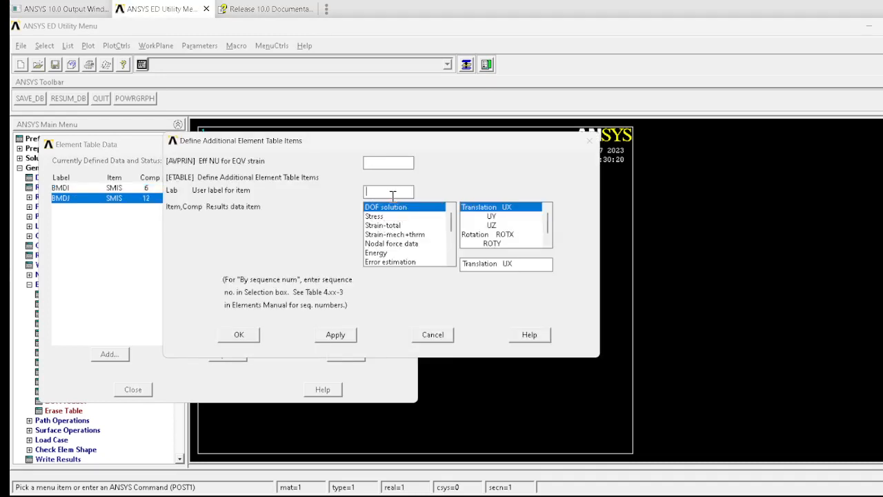
Step: Define an element table item labelled sfdi by sequence number as SMISC, 2, checking the document for the SFD numbers
text(sfdi)
drag(451, 225, 445, 266)
click(440, 262)
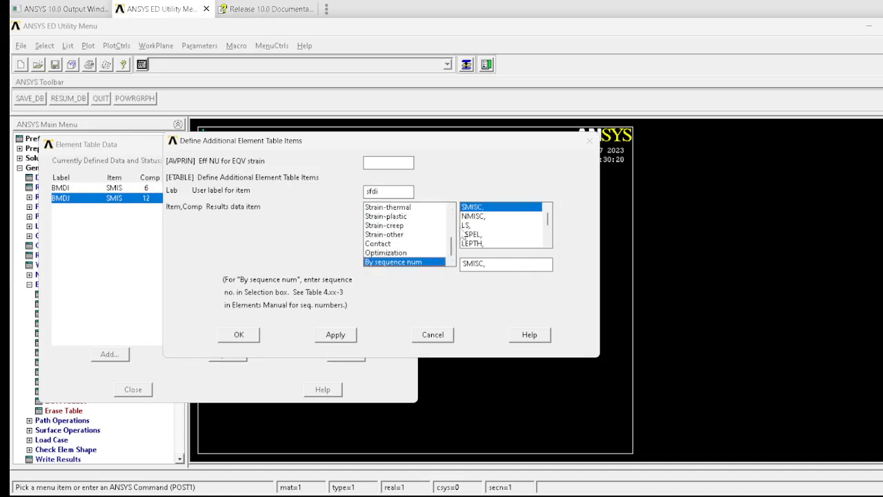
click(500, 263)
text(3)
key(alt+Tab)
key(alt+Tab)
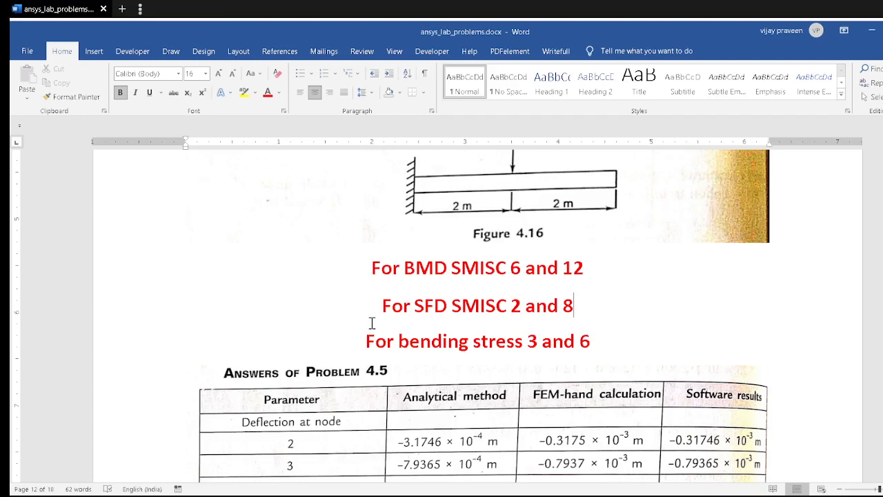
key(alt+Tab)
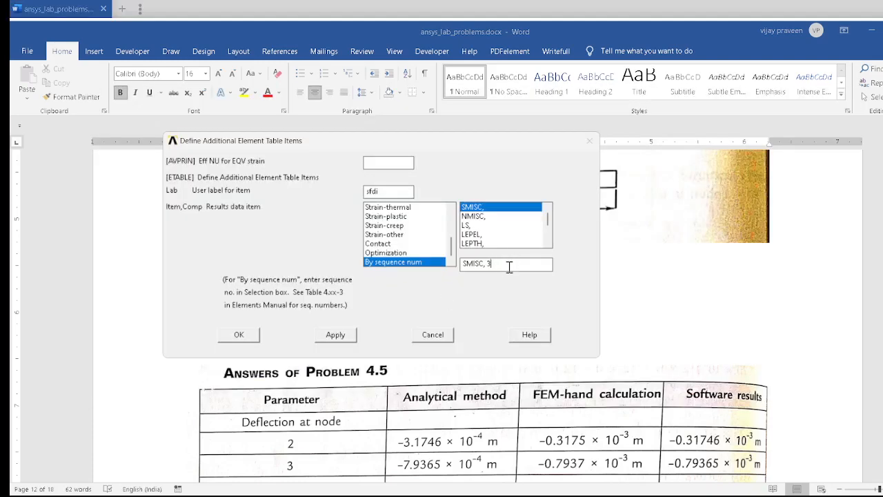
key(BackSpace)
text(2)
click(338, 334)
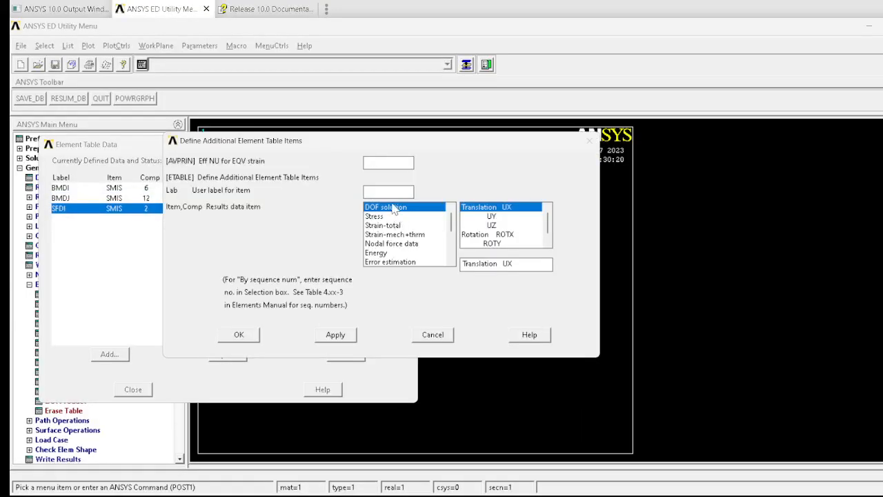
Step: Define an element table item labelled sfdj by sequence number as SMISC, 8
click(386, 194)
drag(452, 226, 444, 266)
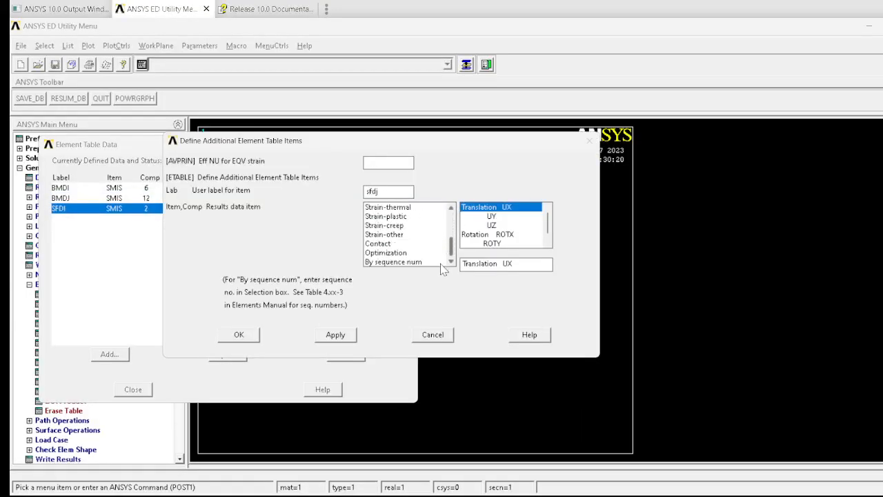
click(418, 263)
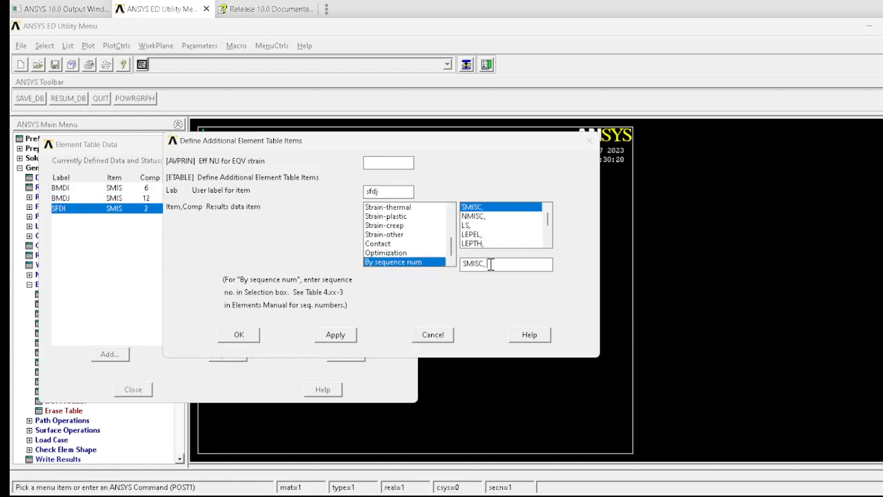
text(8)
click(347, 335)
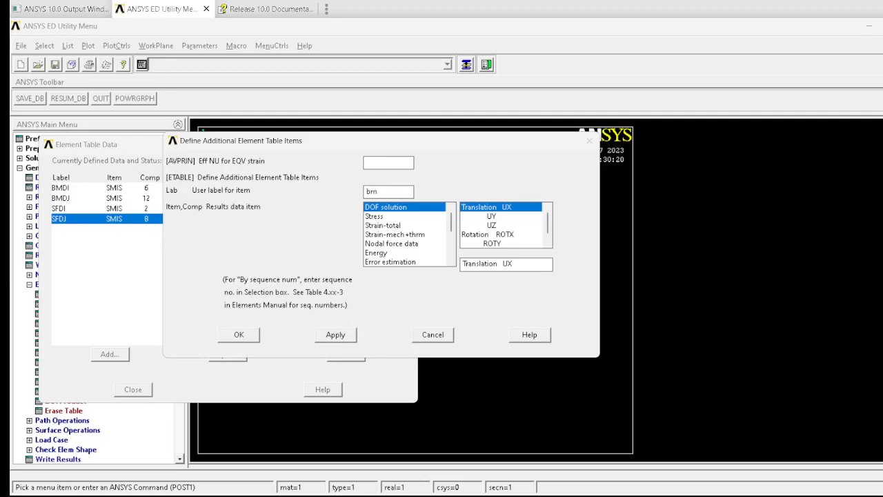
Step: Define an element table item labelled stress1 by sequence number as LS, 6, checking the document for the bending stress numbers
key(BackSpace)
key(BackSpace)
text(s)
scroll(454, 223, down, 3)
click(407, 262)
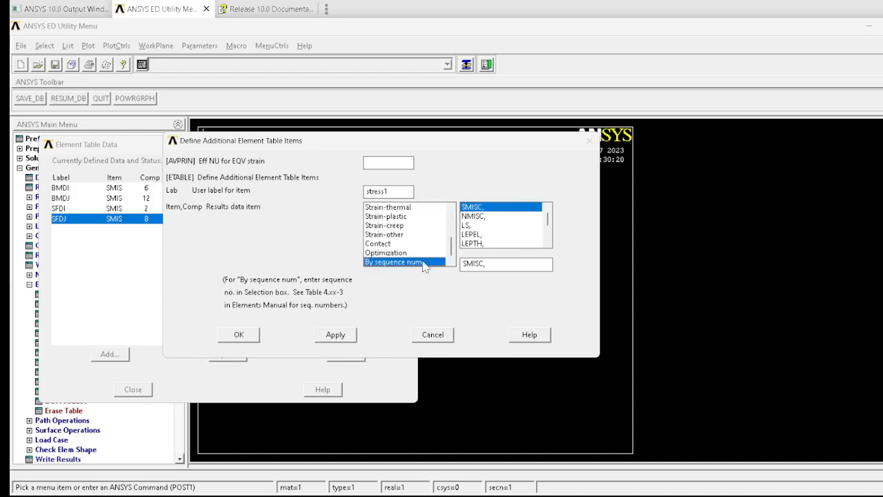
click(466, 226)
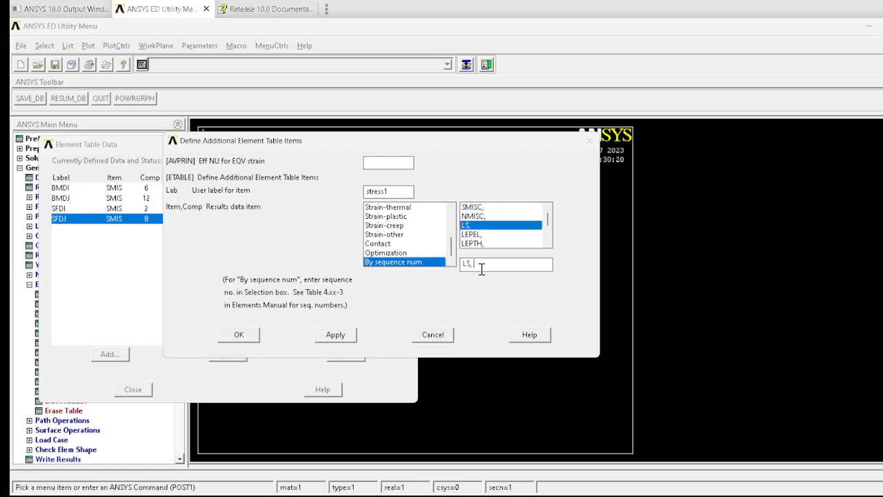
key(alt+Tab)
key(alt+Tab)
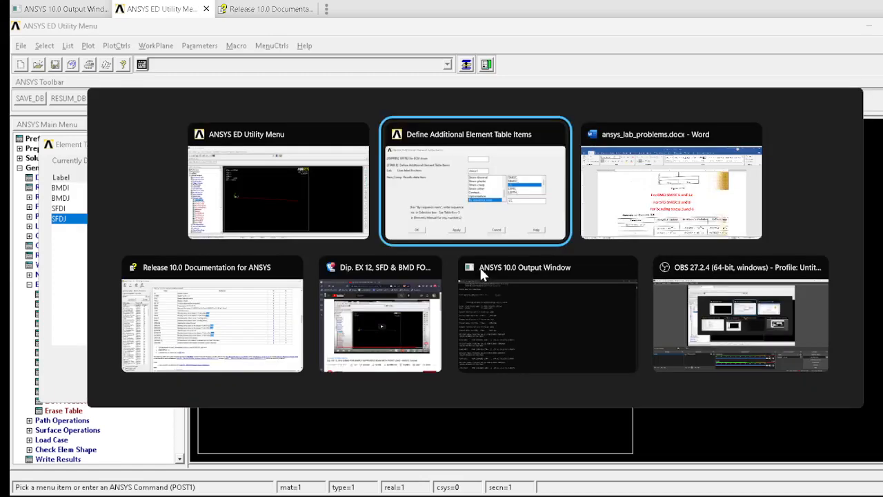
key(alt+Tab)
key(alt+Tab)
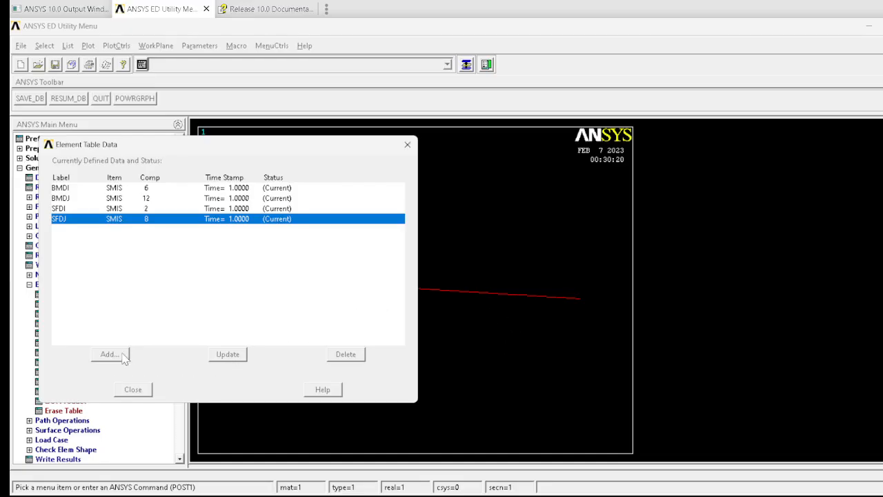
key(alt+Tab)
key(alt+Tab)
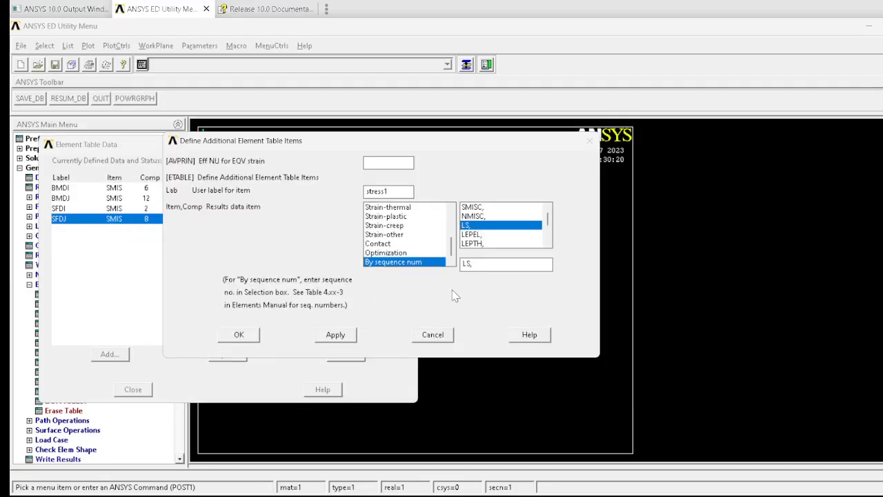
click(504, 269)
text(6)
click(335, 334)
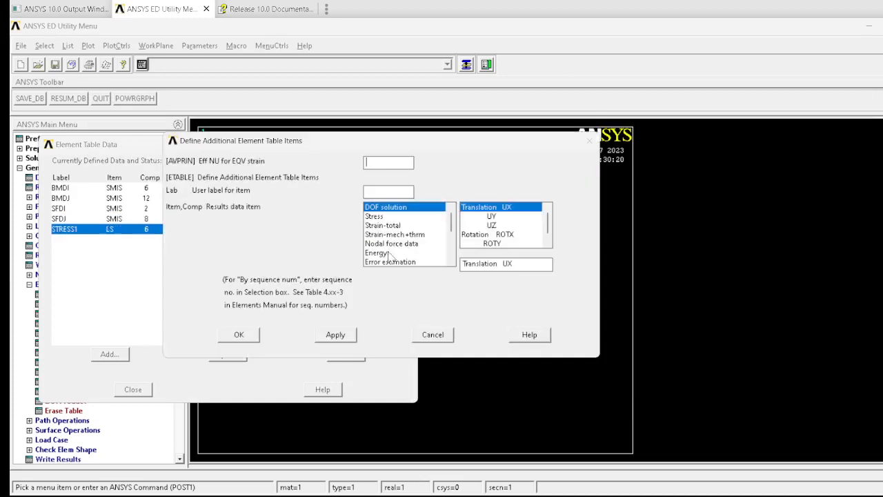
Step: Cancel the pending item definition after rechecking the document, and delete the stress1 element table item
drag(451, 226, 416, 276)
click(407, 262)
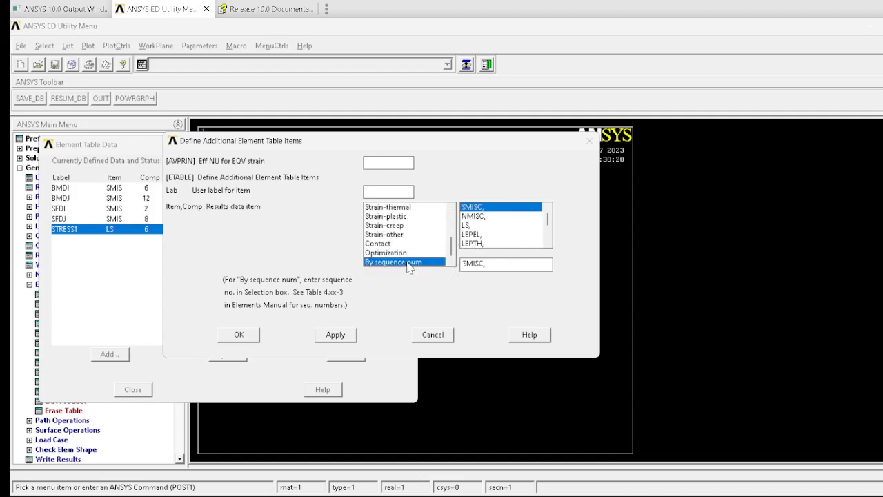
click(483, 225)
click(507, 265)
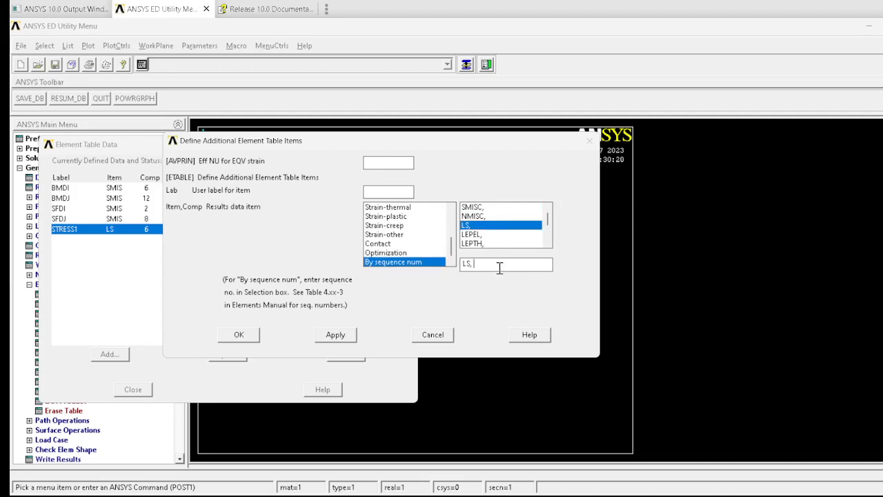
key(alt+Tab)
key(alt+Tab)
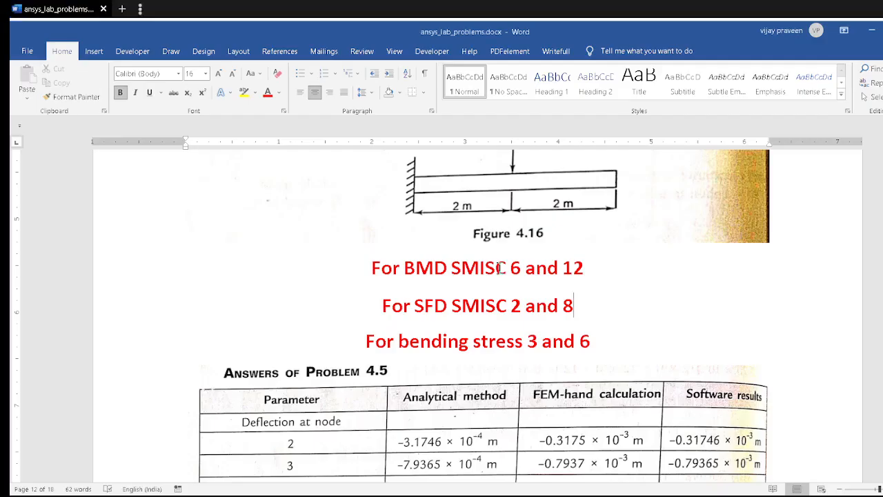
key(alt+Tab)
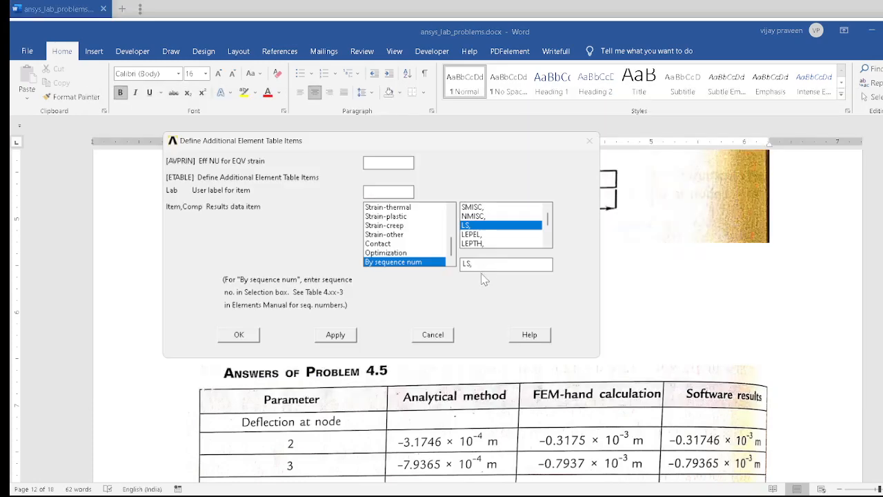
click(434, 335)
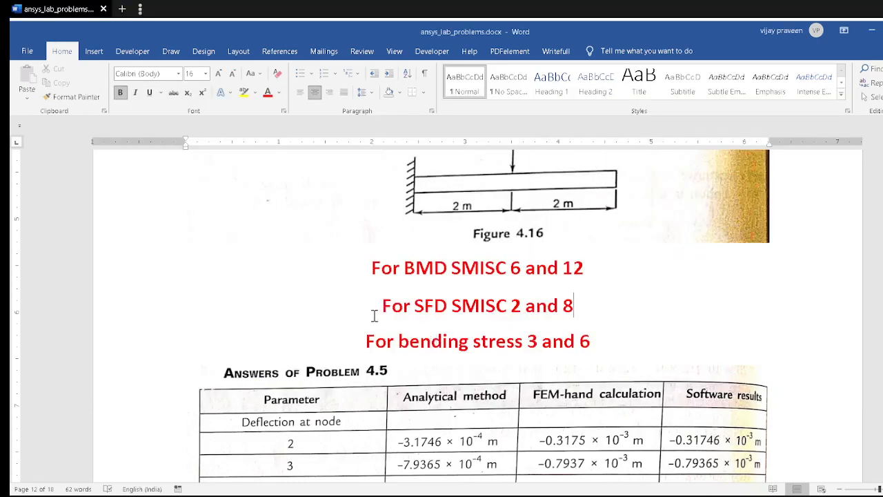
key(alt+Tab)
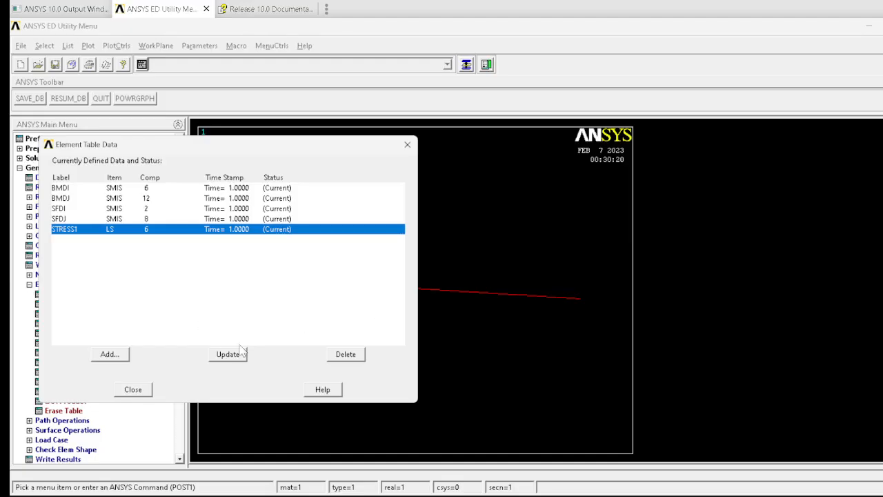
click(343, 354)
Step: Define an element table item labelled stressi by sequence number as LS, 3
click(124, 357)
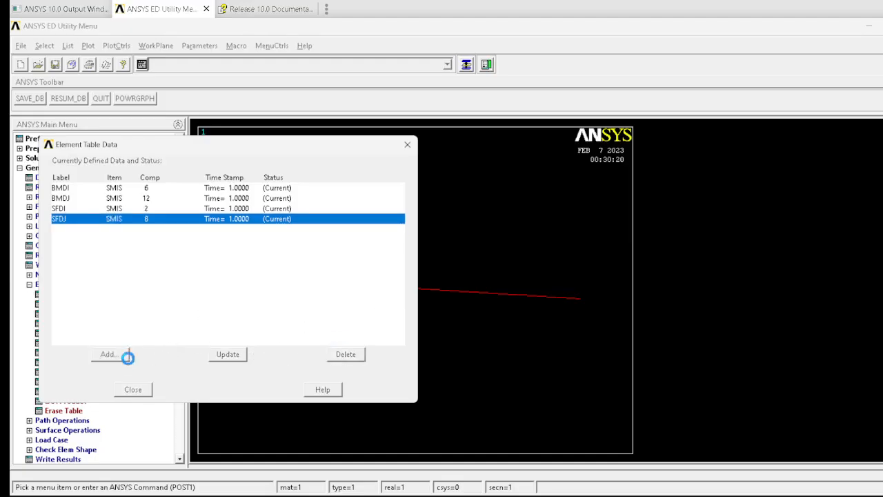
click(473, 211)
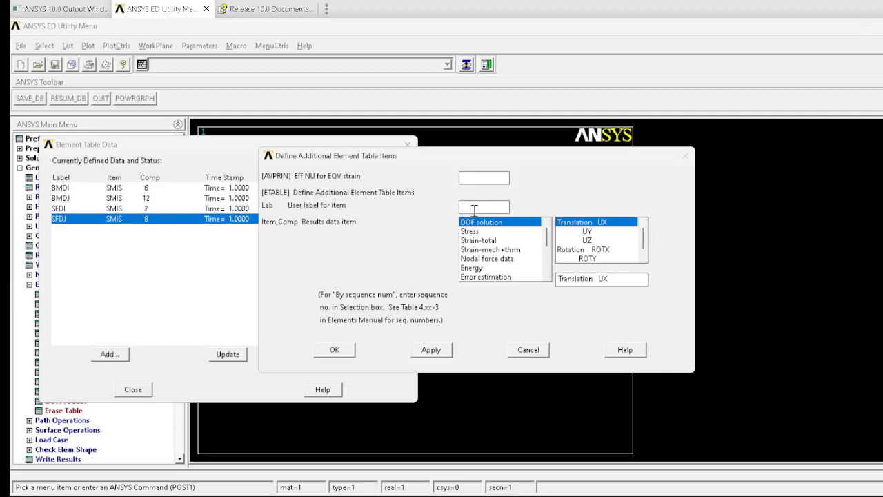
text(stressi)
scroll(543, 261, down, 3)
scroll(542, 263, down, 1)
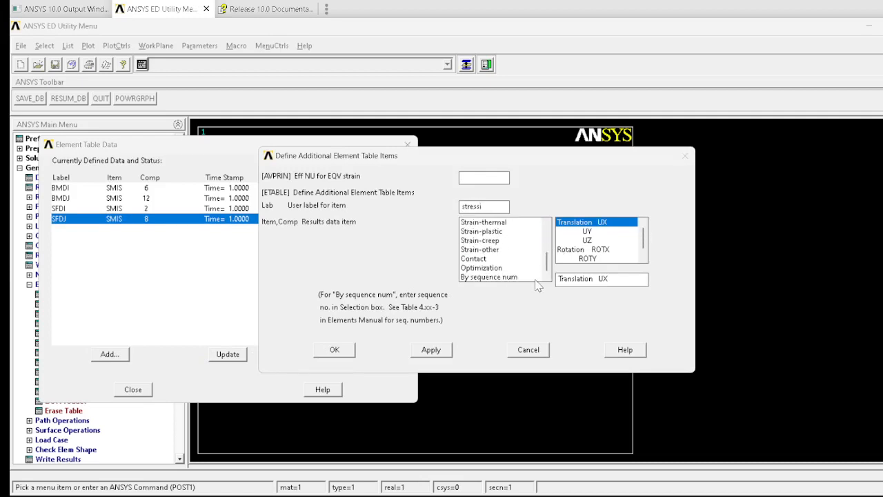
click(512, 277)
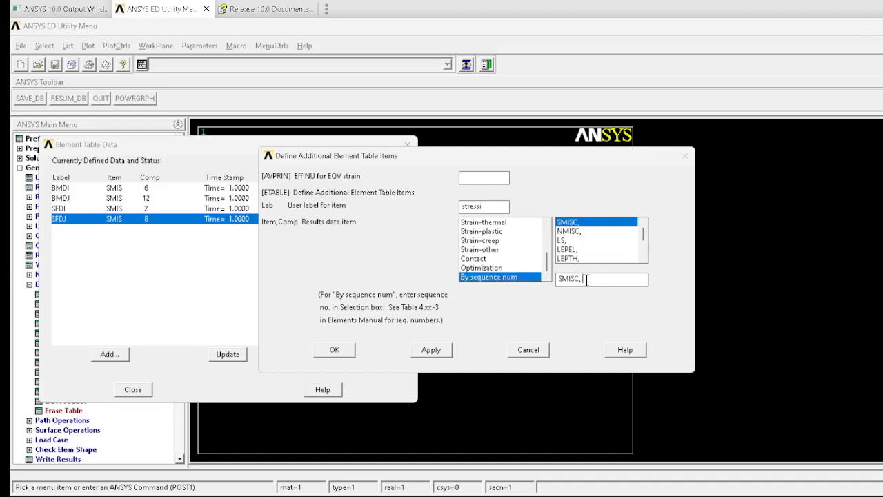
click(562, 240)
text(3)
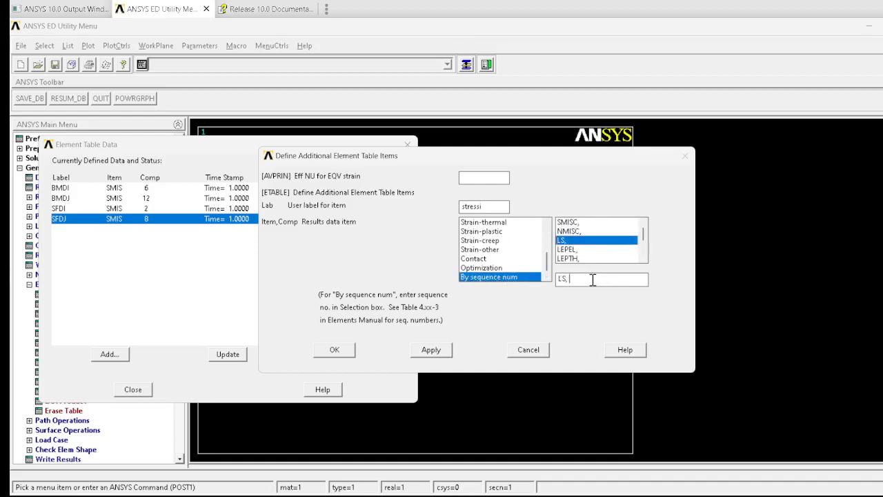
click(445, 353)
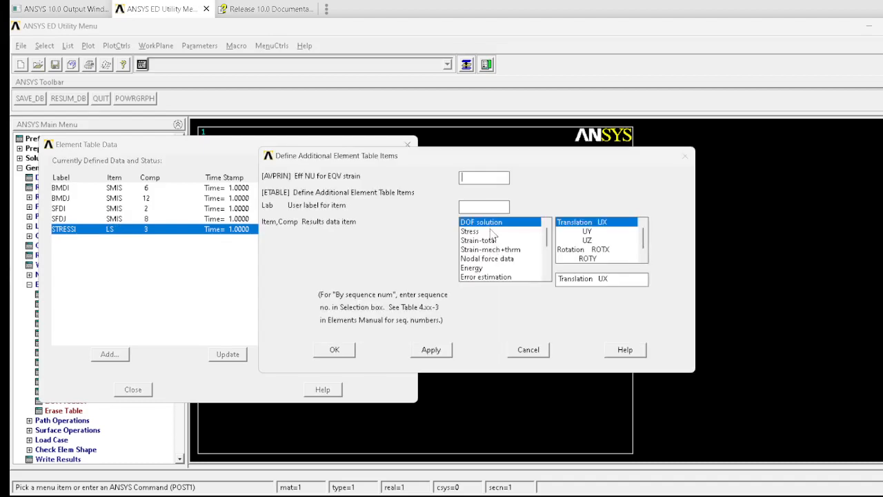
Step: Define an element table item labelled stressj by sequence number as LS, 6, checking the document's bending stress numbers
click(485, 207)
text(stressj)
scroll(549, 238, down, 3)
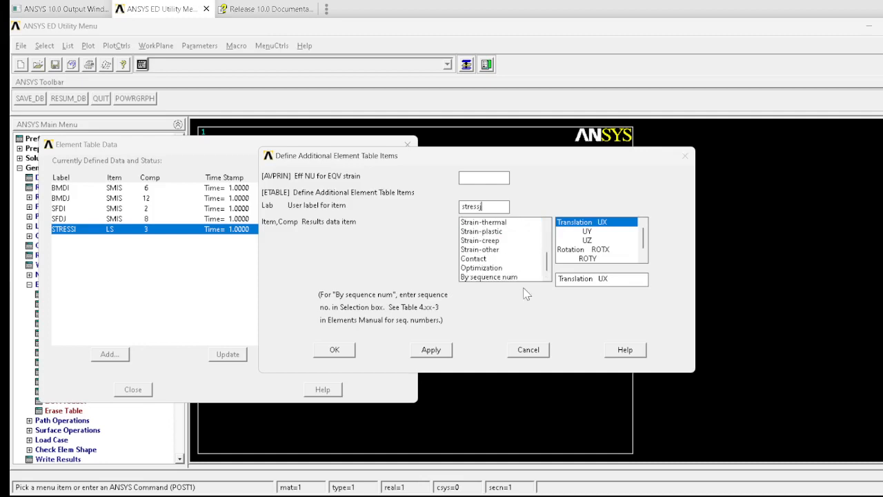
click(507, 278)
click(568, 240)
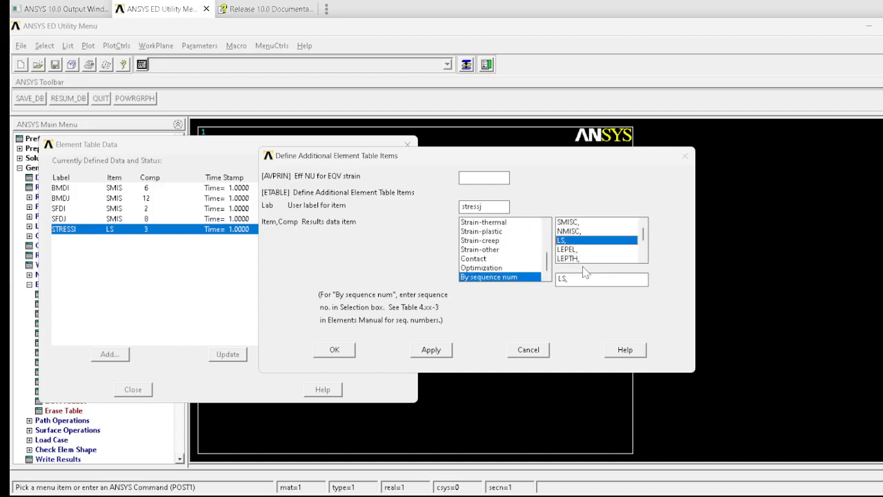
key(alt+Tab)
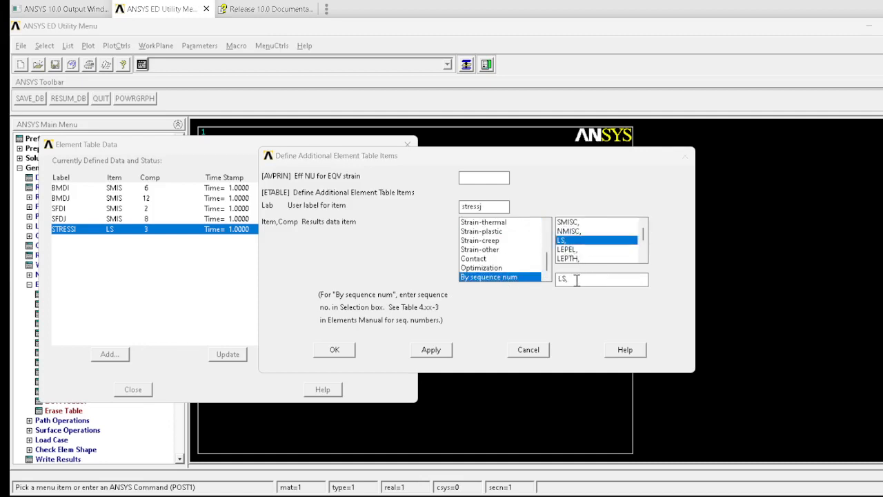
key(Tab)
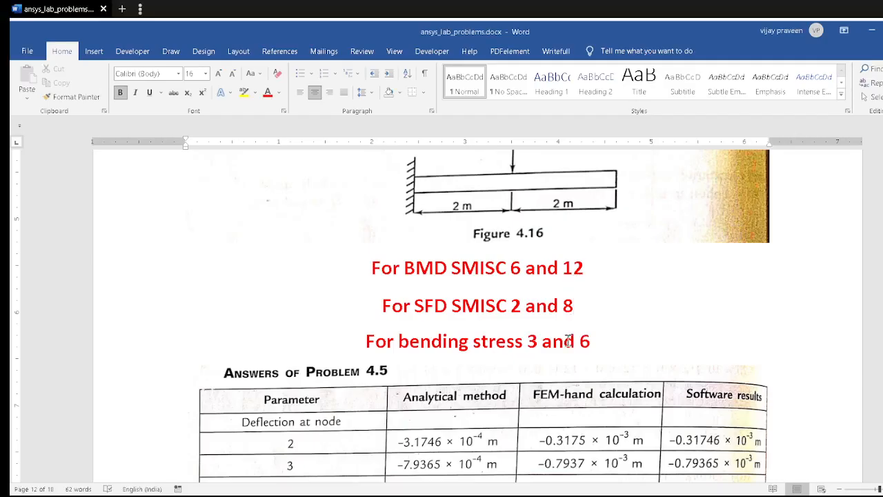
key(alt+Tab)
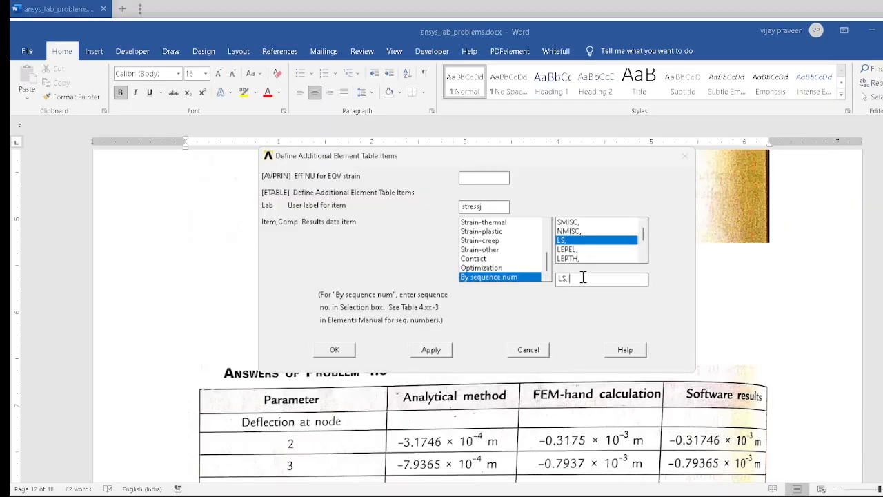
text(6)
click(334, 350)
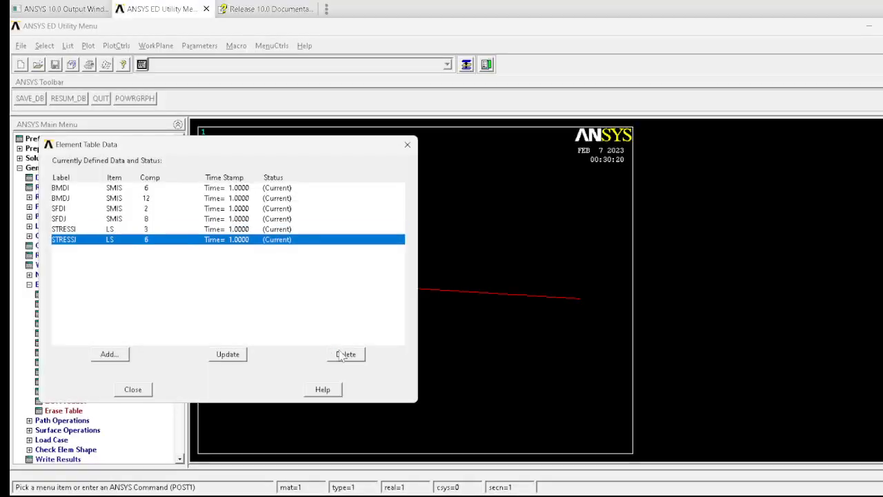
Step: Review the defined element table items and their components, then close the element table dialog
click(65, 201)
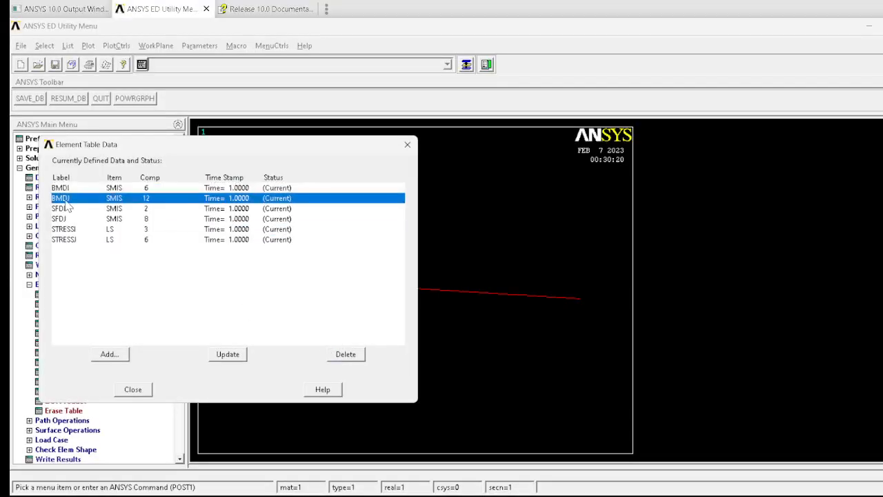
click(145, 210)
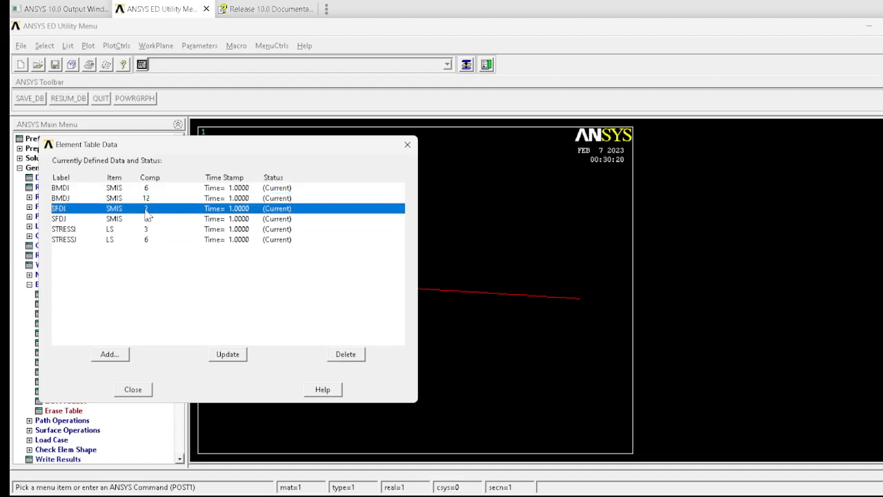
click(147, 219)
click(148, 231)
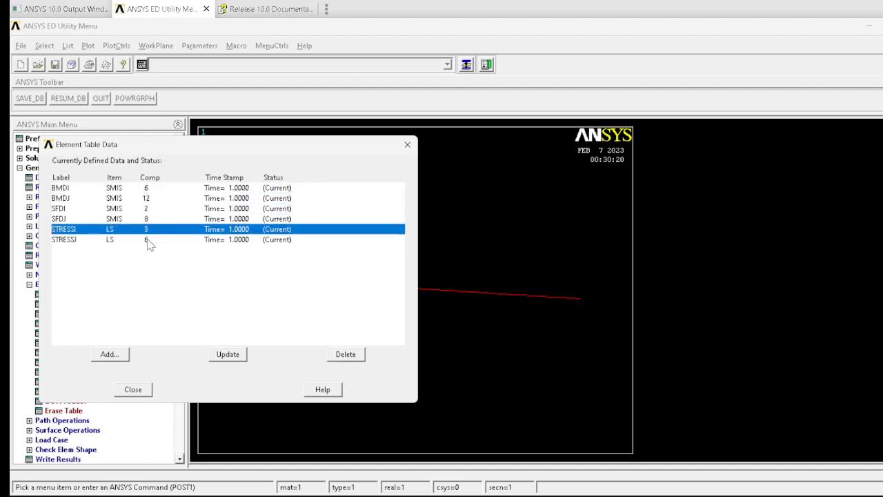
click(148, 240)
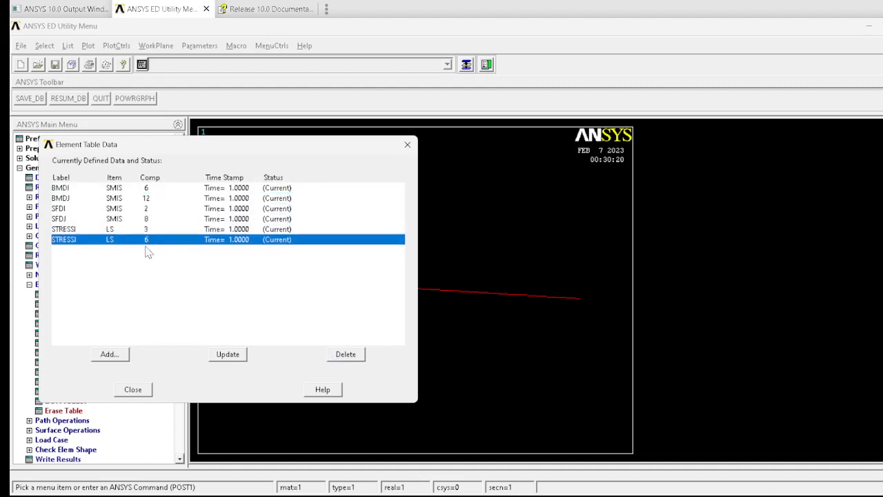
click(131, 390)
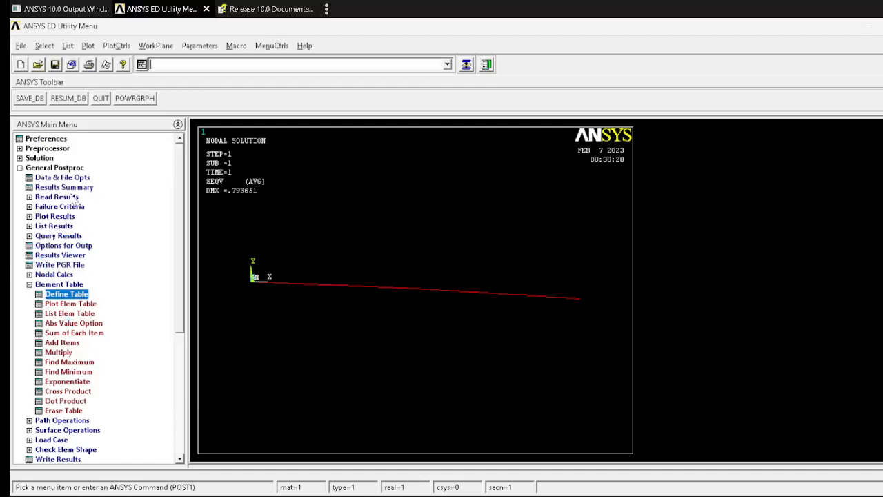
Step: Plot the line element results as a bending moment diagram using BMDI at node I and BMDJ at node J
click(55, 216)
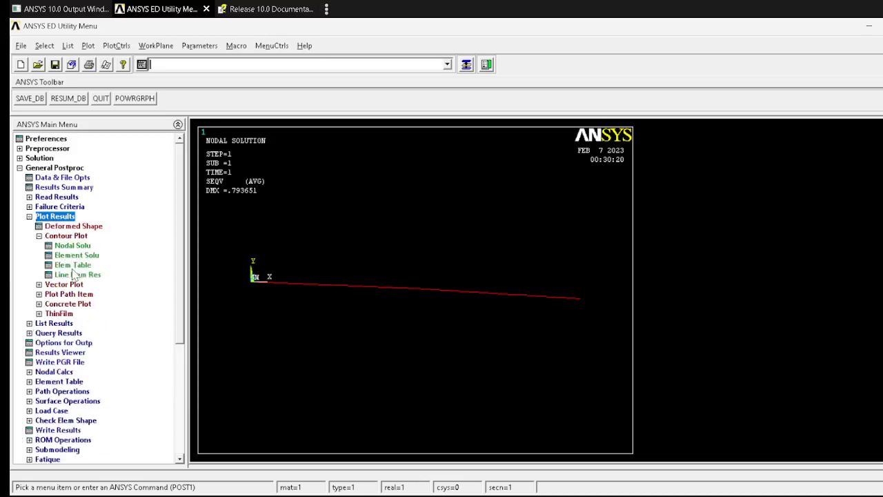
click(77, 274)
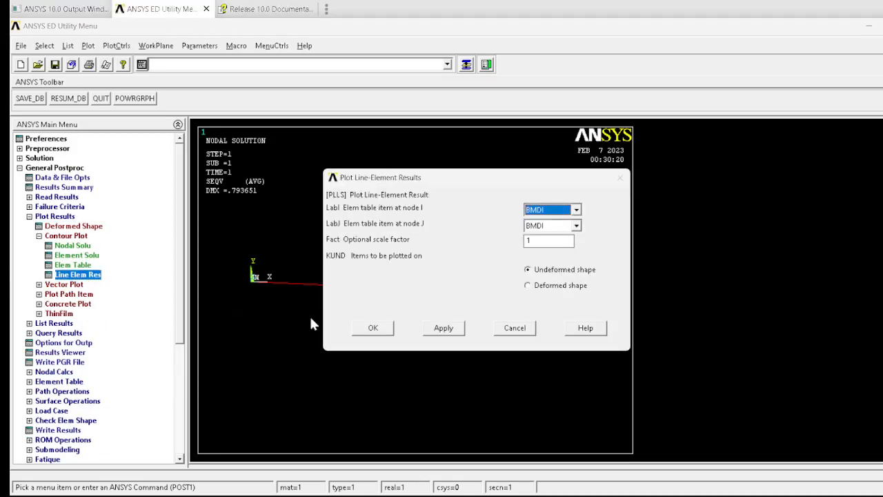
click(576, 226)
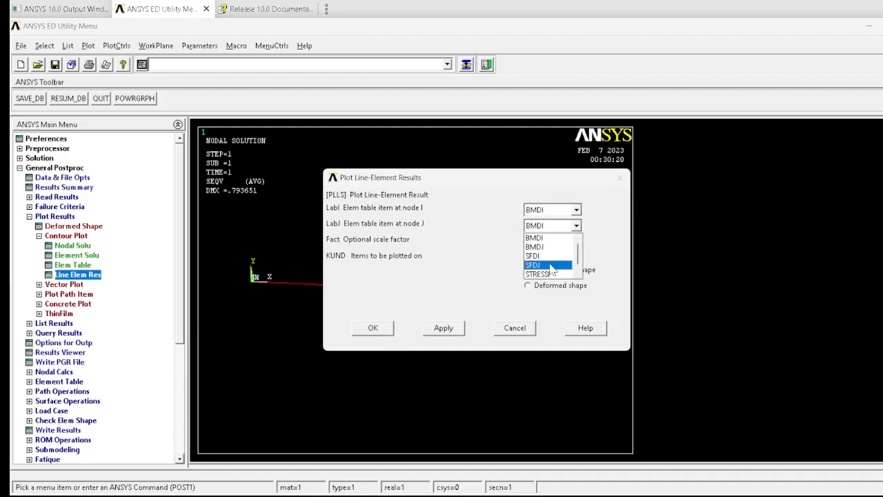
click(545, 246)
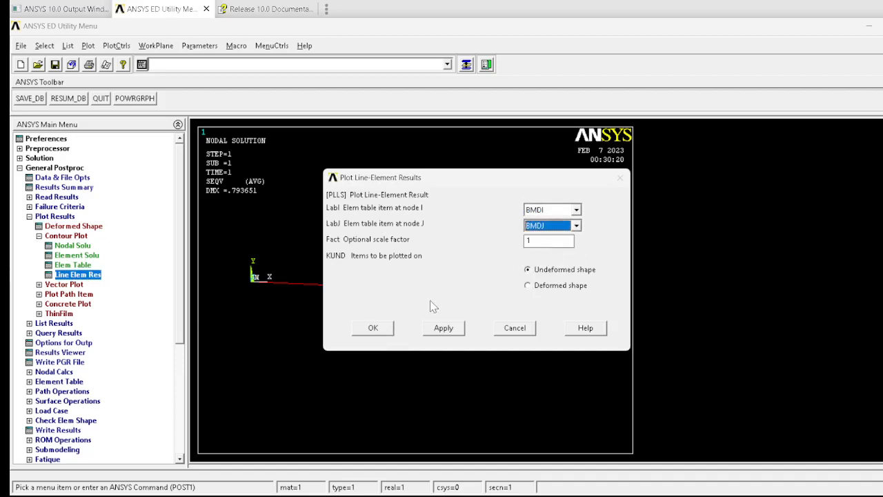
click(390, 328)
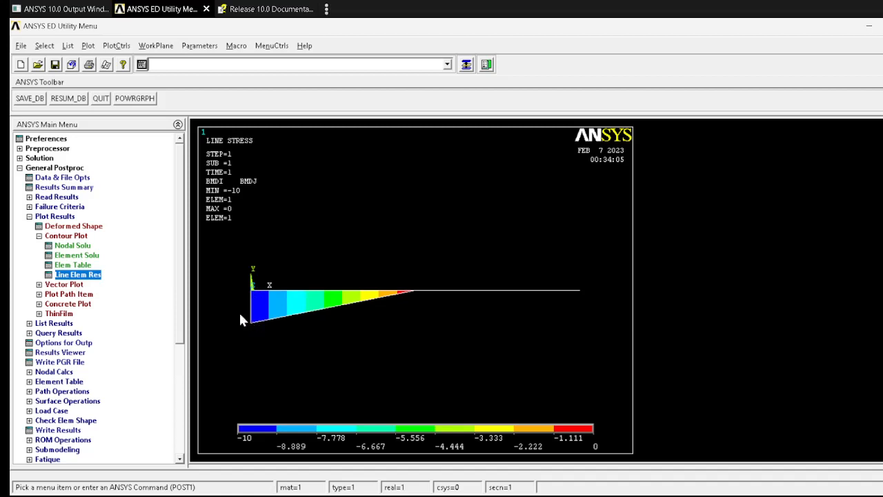
Step: Plot the shear force diagram as line element results using SFDI at node I and SFDJ at node J
click(81, 276)
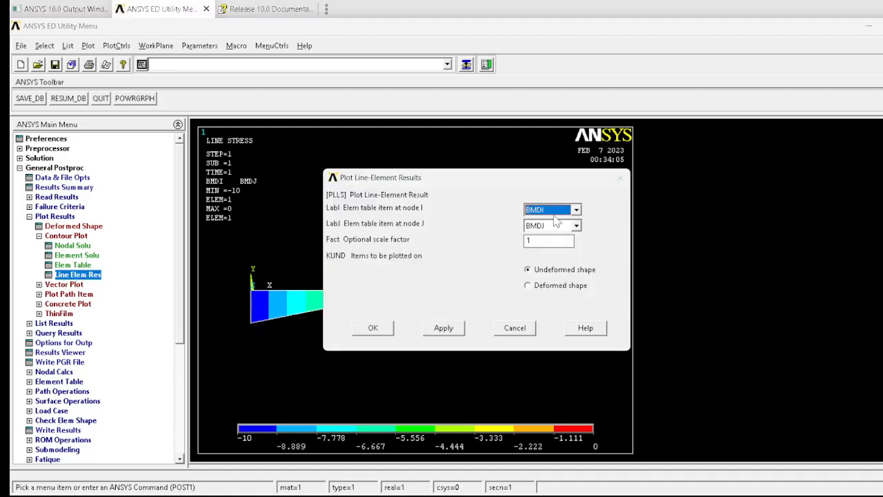
click(576, 210)
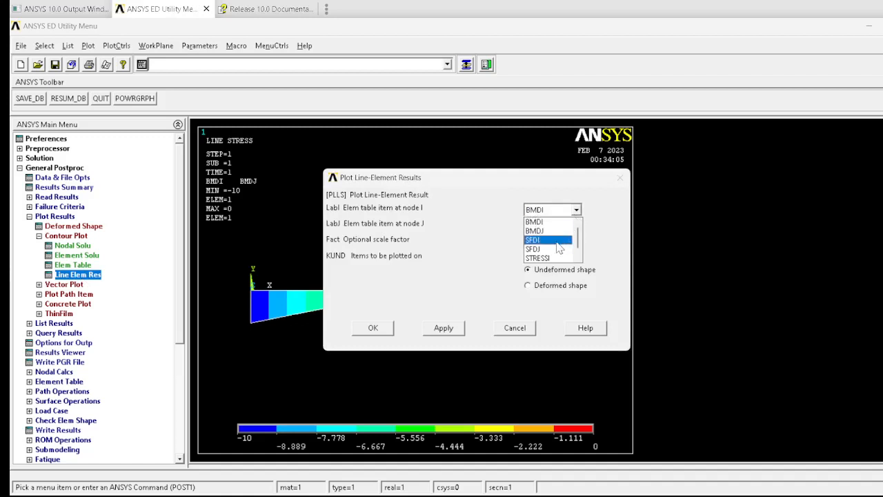
click(560, 240)
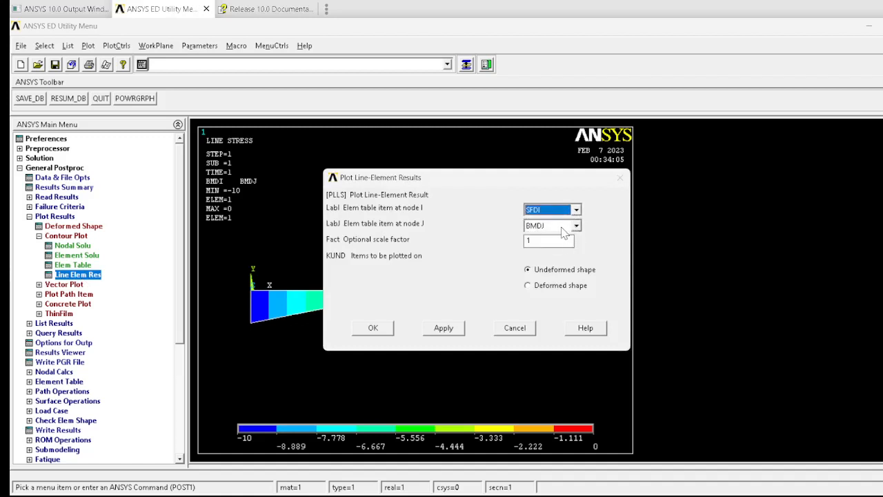
click(576, 226)
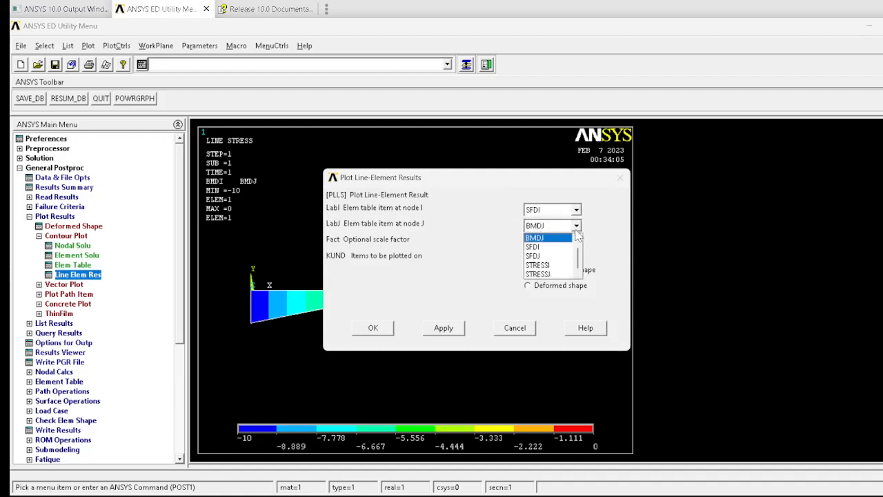
click(552, 264)
click(381, 331)
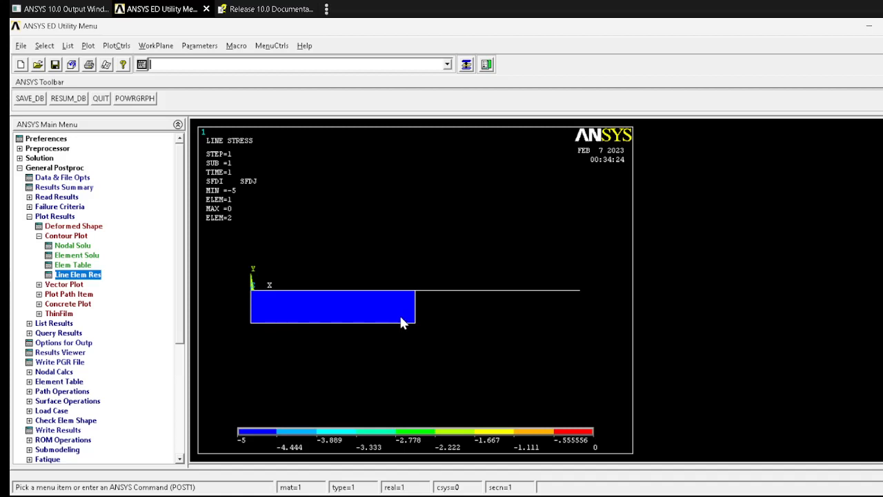
Step: Plot the bending stress as line element results using STRESSI at node I and STRESSJ at node J
click(95, 276)
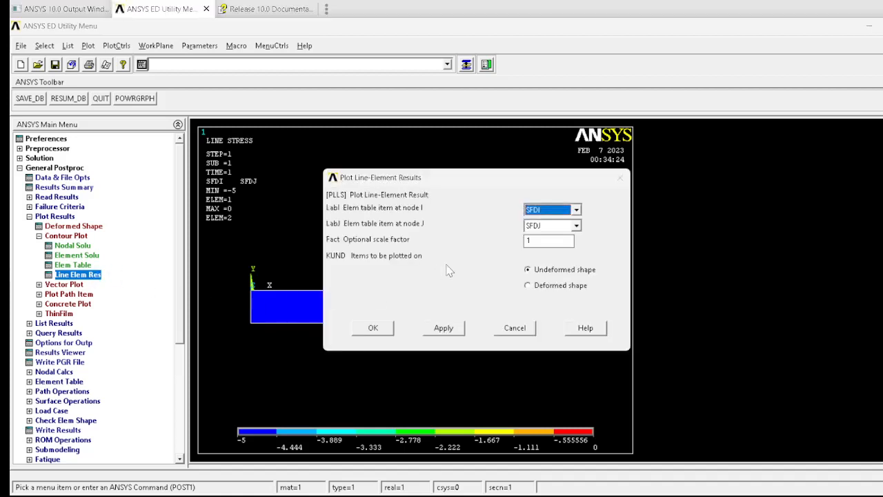
click(576, 209)
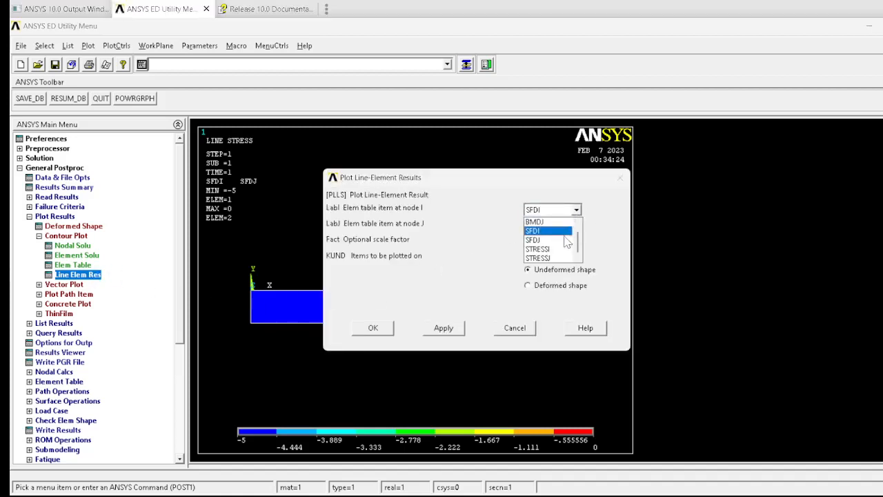
click(555, 250)
click(576, 225)
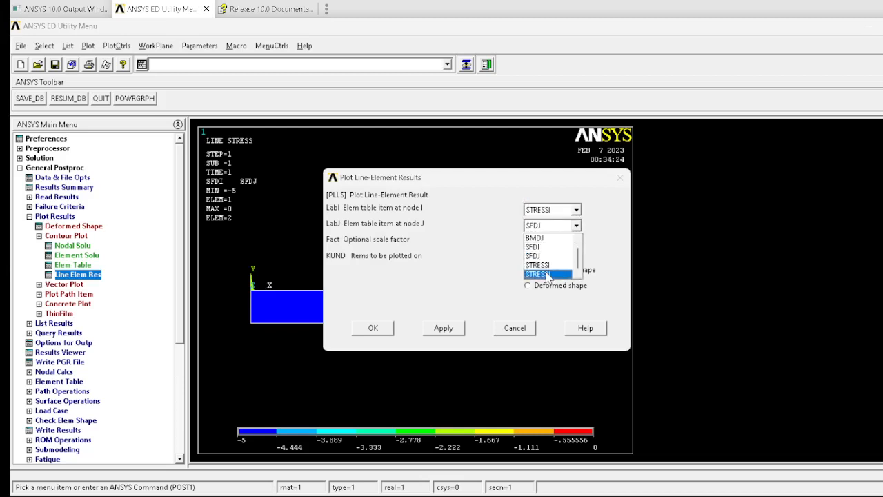
click(549, 274)
click(378, 326)
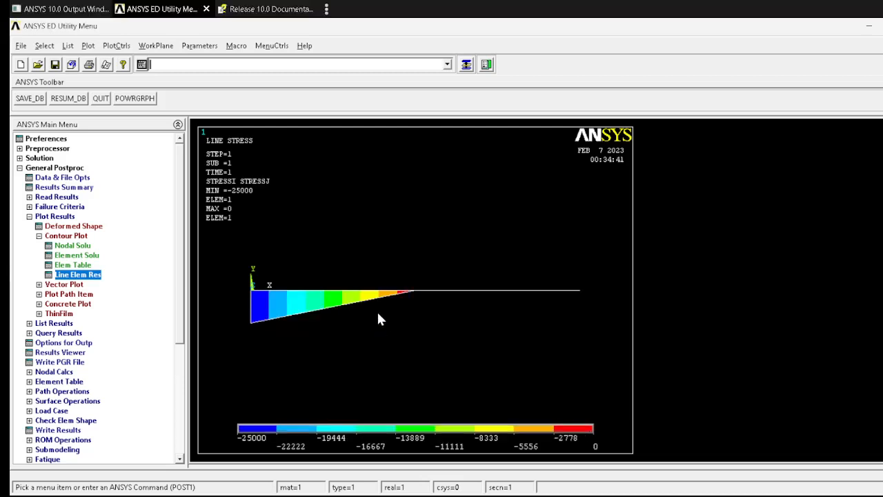